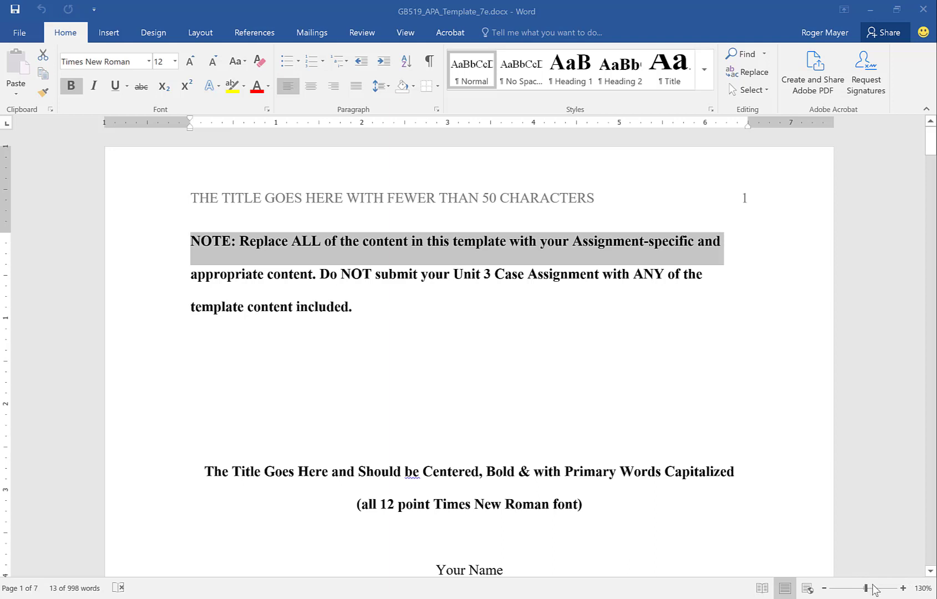
Step: Look through the whole APA template, from the title page and body headings to the References page
scroll(670, 444, down, 5)
scroll(671, 443, down, 18)
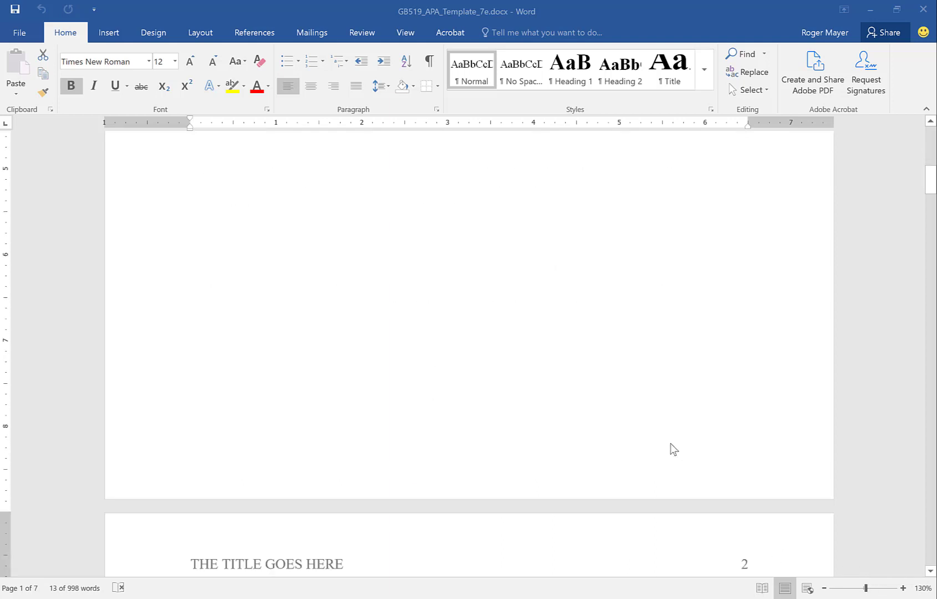
scroll(671, 444, down, 14)
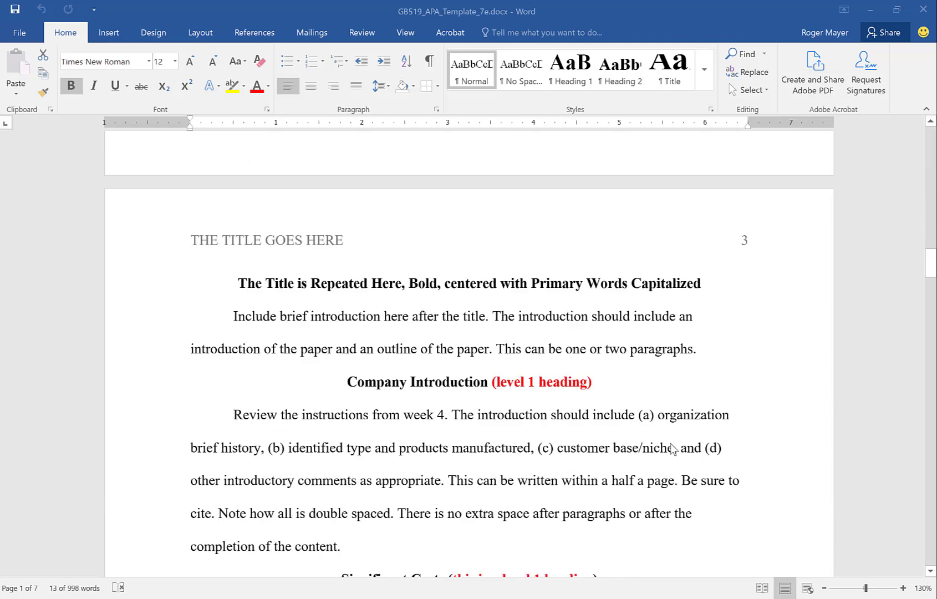
scroll(670, 444, up, 7)
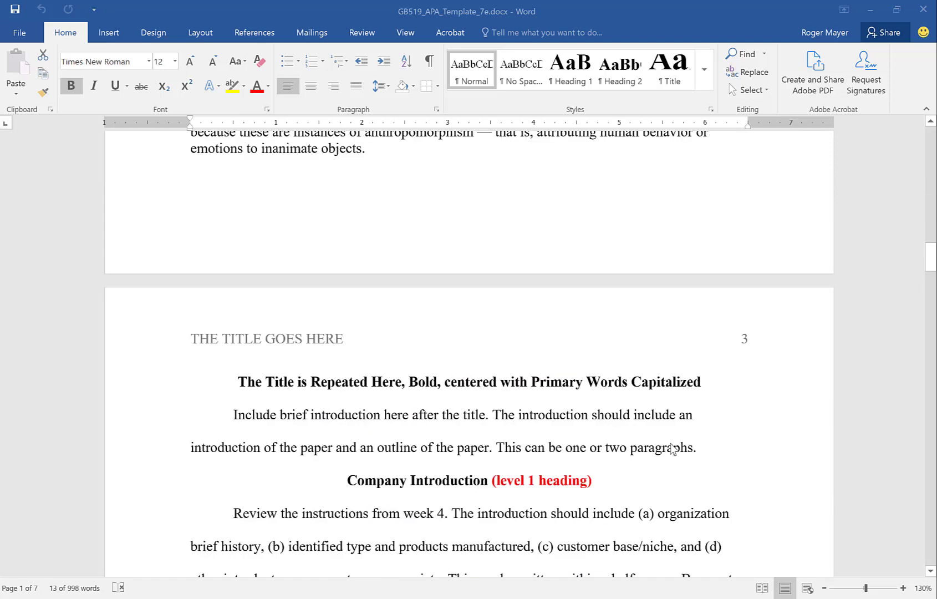
scroll(672, 448, down, 15)
scroll(670, 444, down, 15)
scroll(671, 444, down, 15)
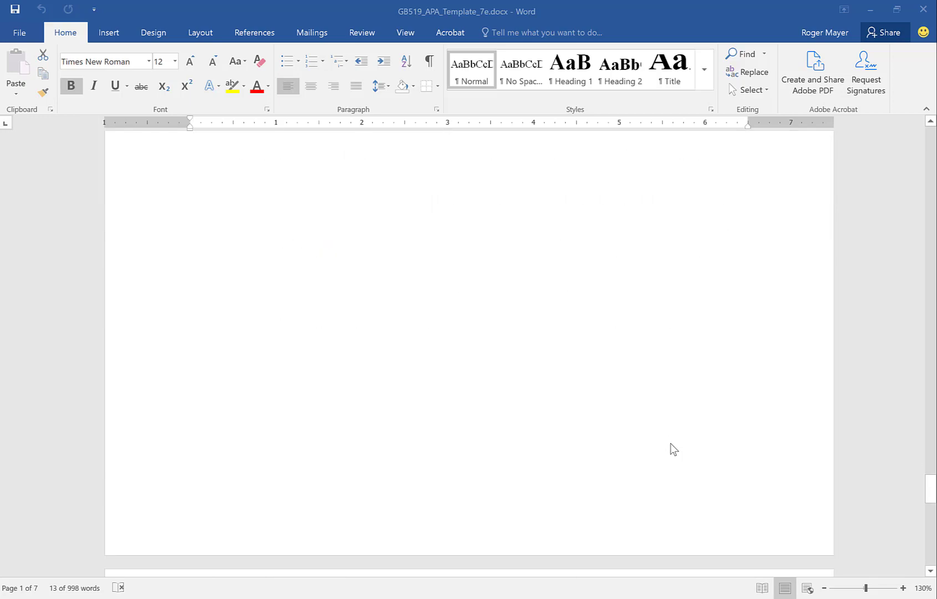
scroll(671, 443, down, 5)
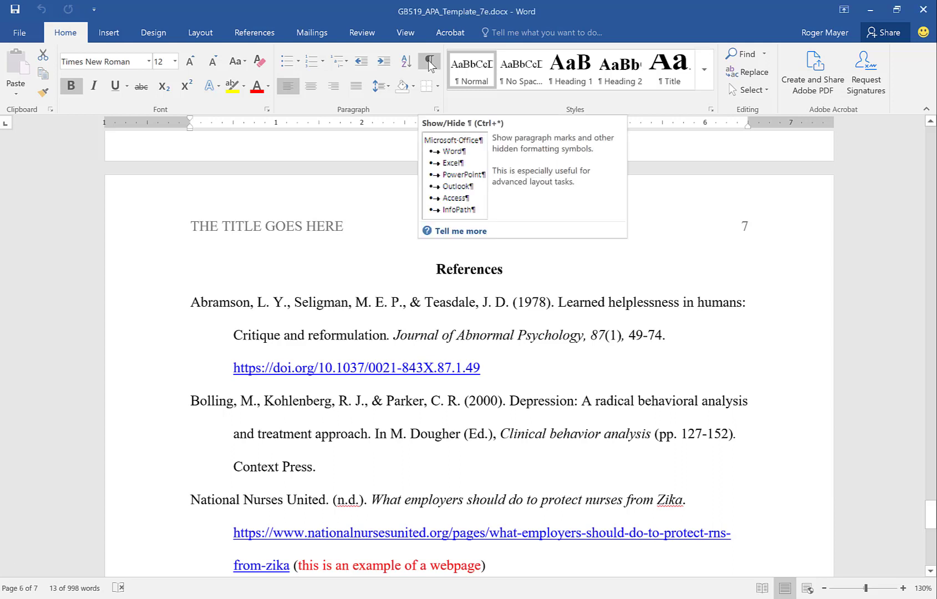
Step: Show the paragraph marks and hidden formatting symbols in the document and return to the title page
click(429, 62)
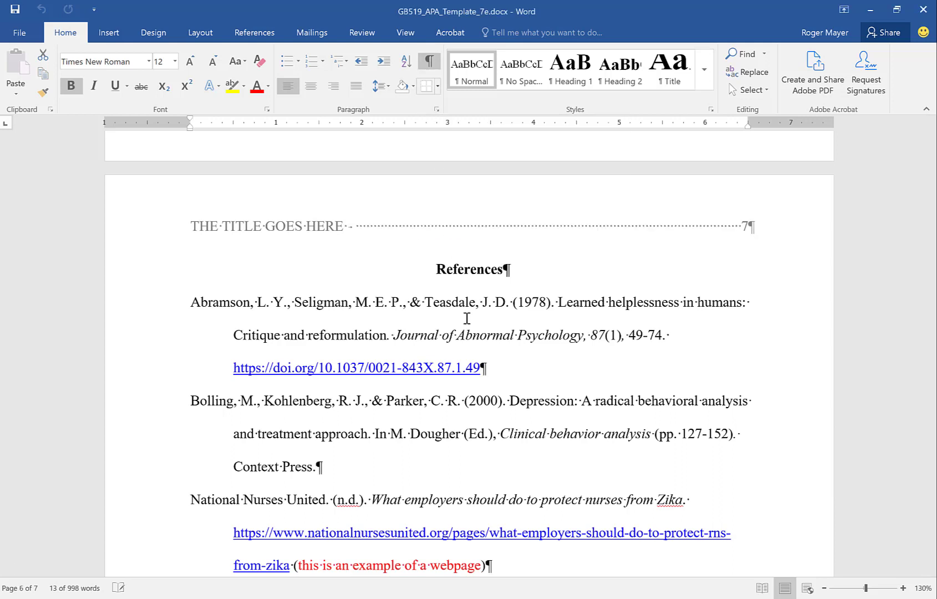
scroll(515, 400, down, 3)
scroll(515, 399, up, 20)
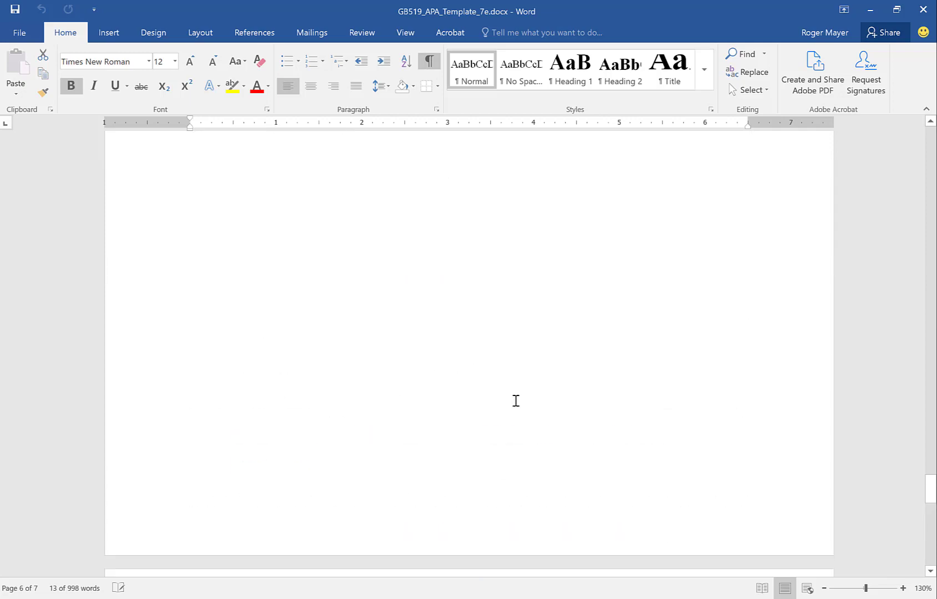
scroll(516, 391, up, 20)
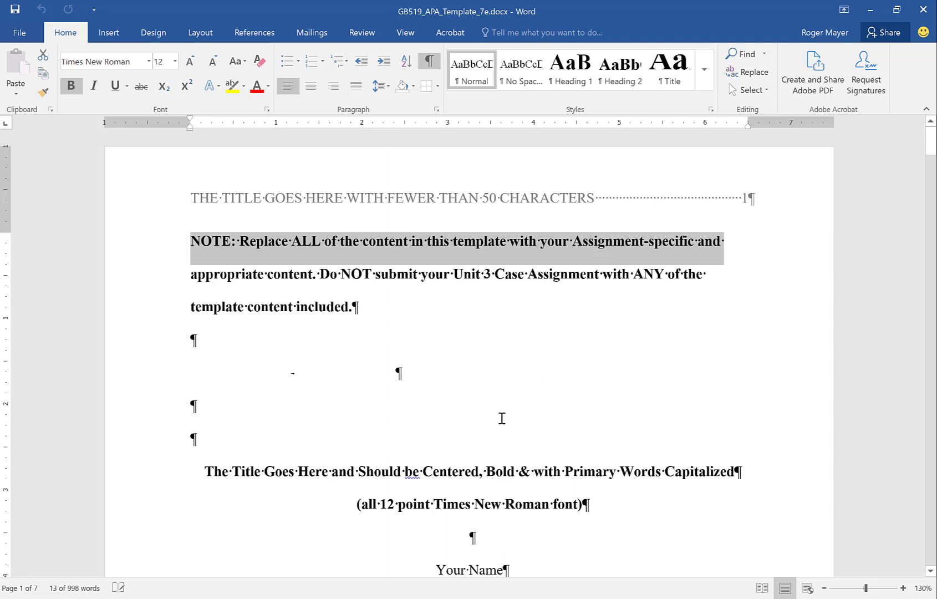
Step: Examine the empty paragraph mark below the note and the page break that ends the title page
drag(192, 340, 213, 344)
click(212, 342)
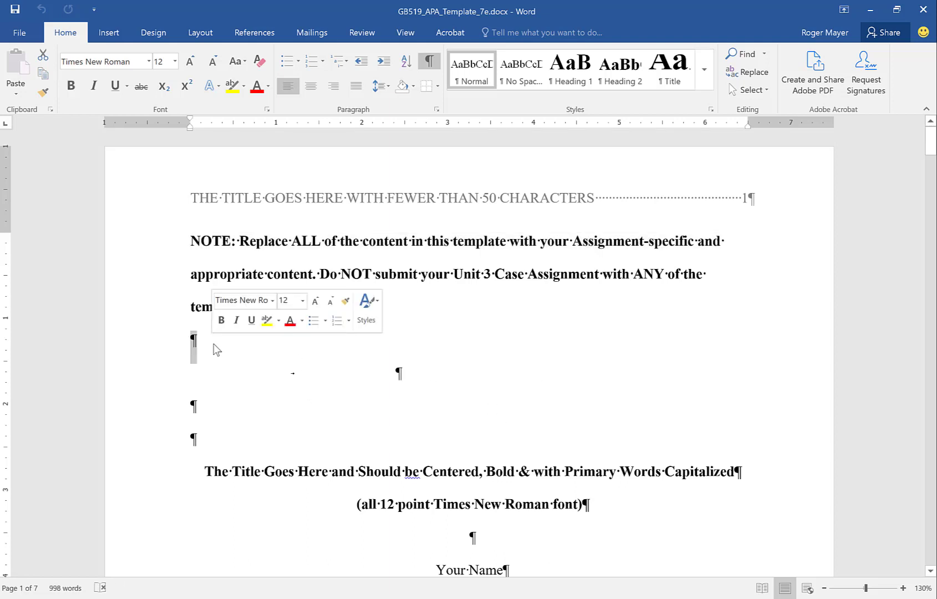
scroll(469, 378, down, 4)
drag(189, 441, 356, 454)
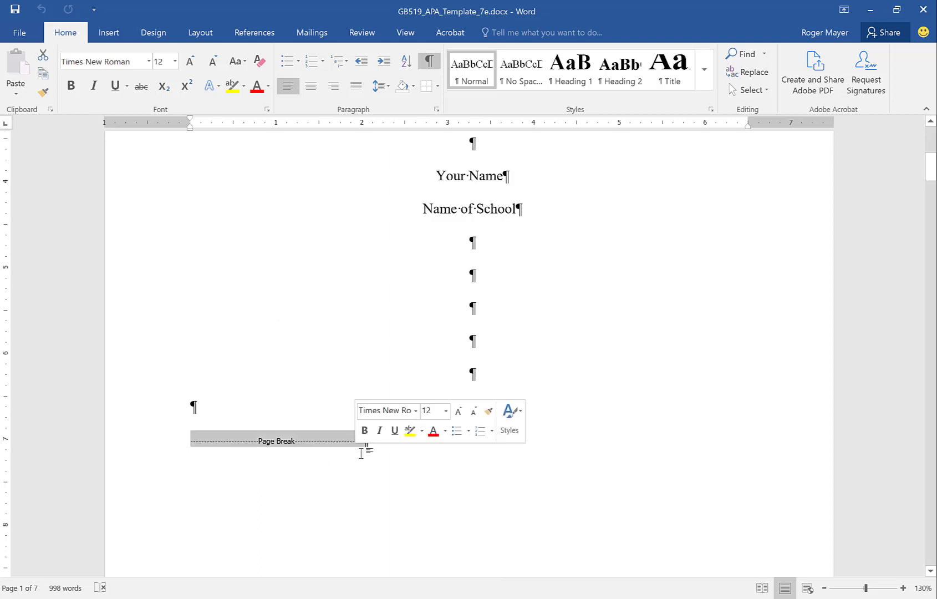
scroll(740, 348, up, 4)
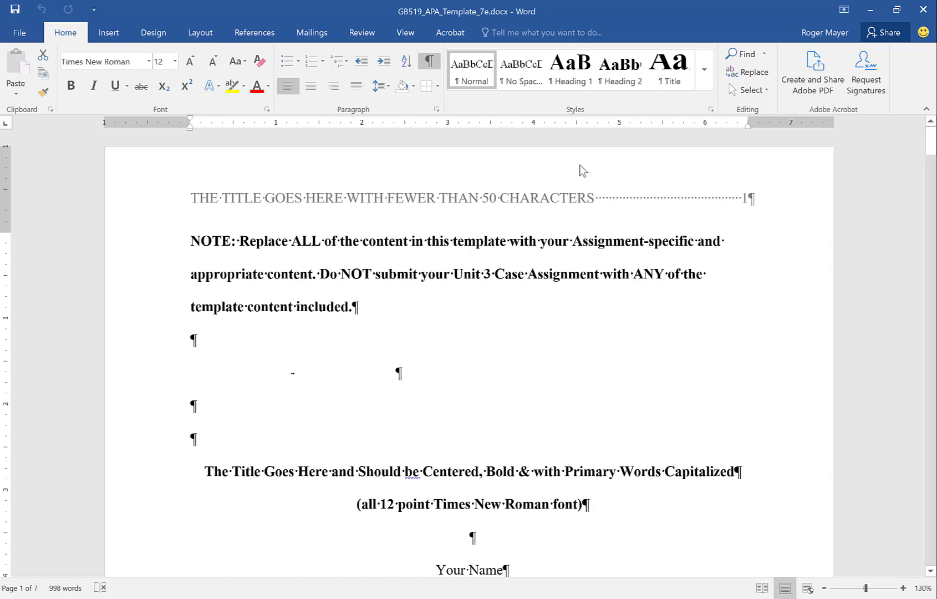
Step: Open the first page header and inspect its running title and page number
double_click(563, 194)
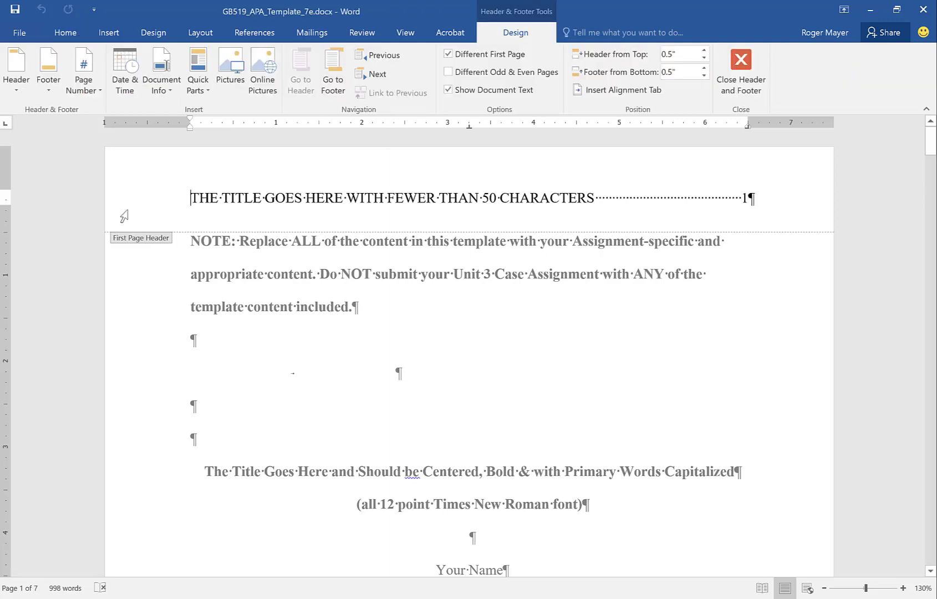
drag(192, 198, 529, 202)
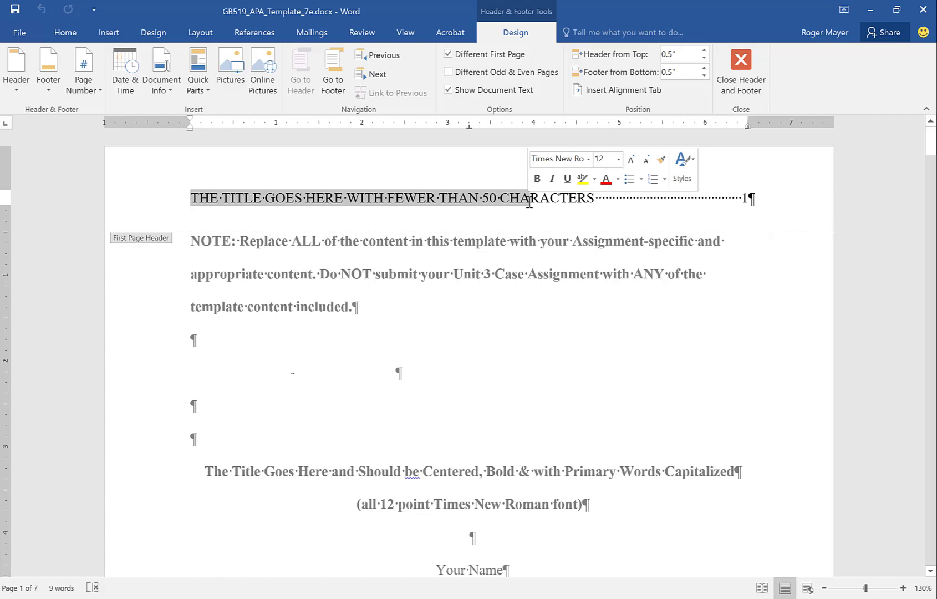
click(744, 197)
double_click(746, 198)
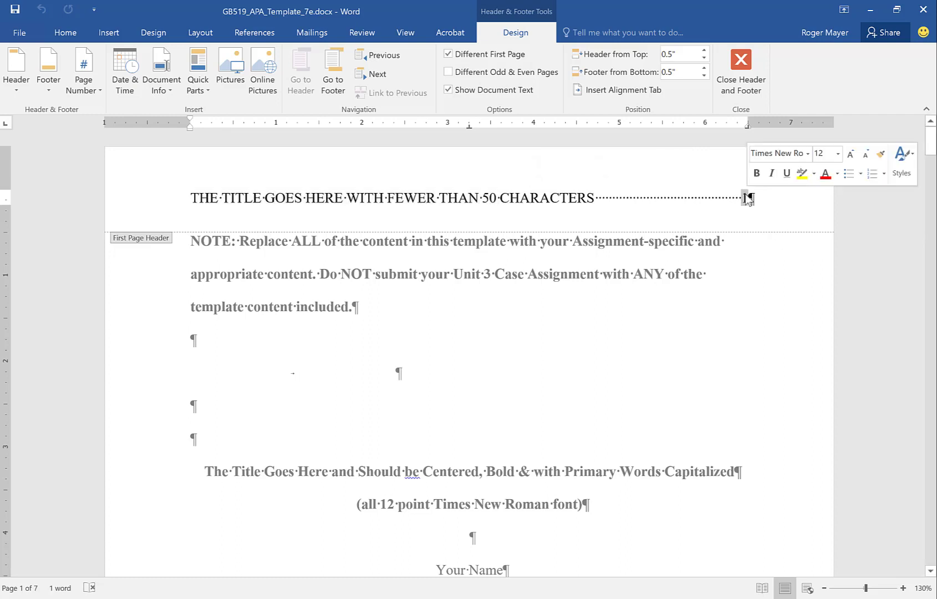
Step: Look at the Top of Page number styles, including Plain Number 3, without inserting one, and return to the document body
click(108, 33)
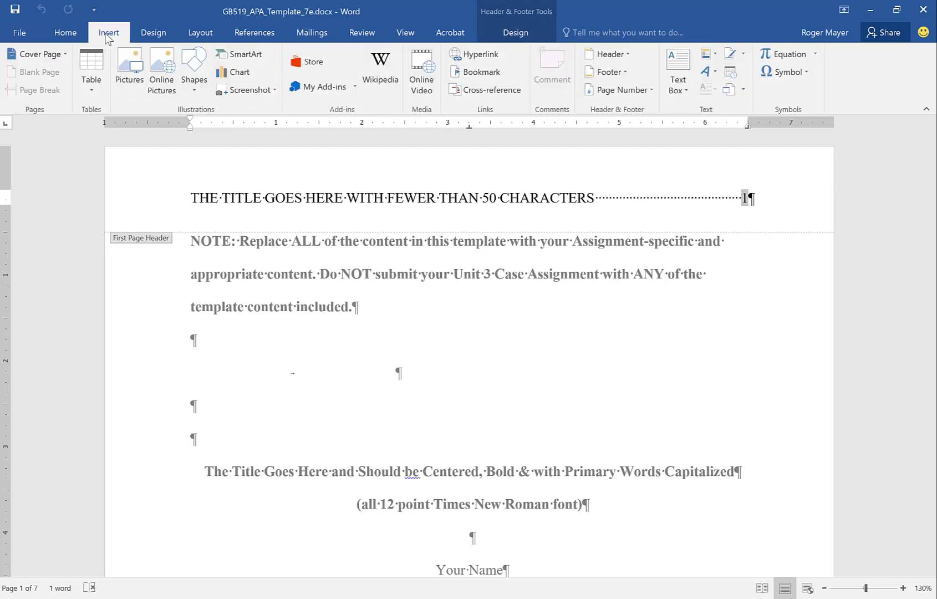
click(645, 91)
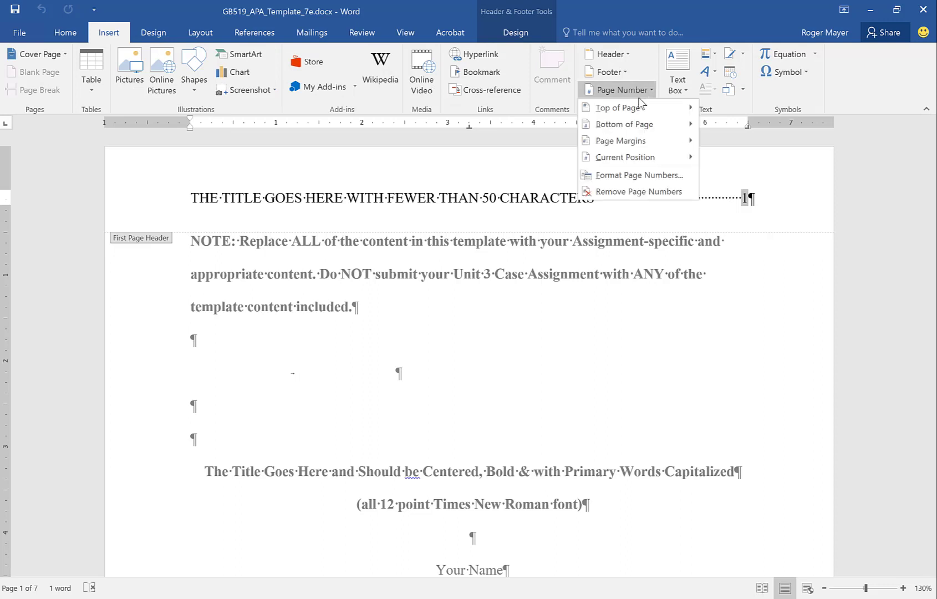
mouse_move(637, 105)
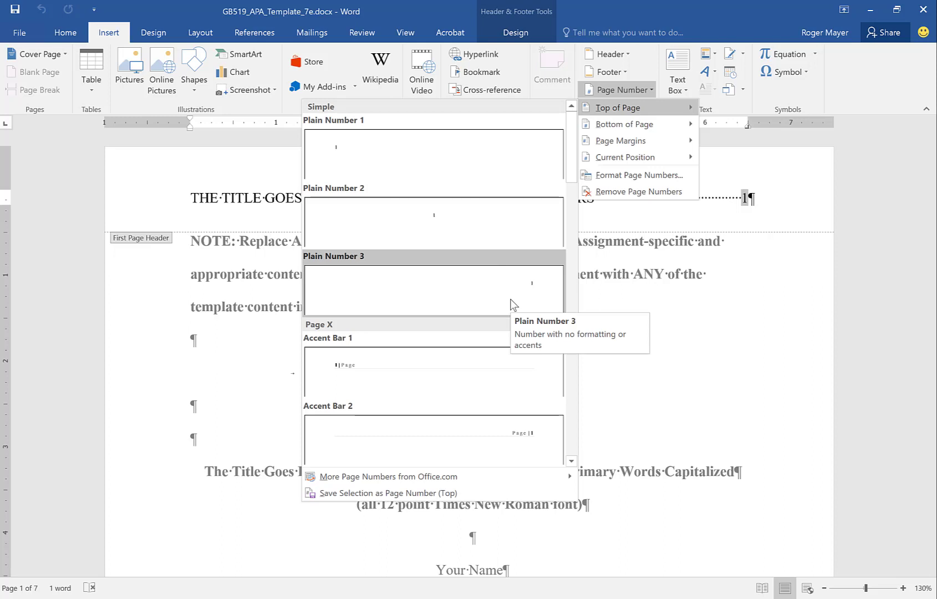
click(623, 359)
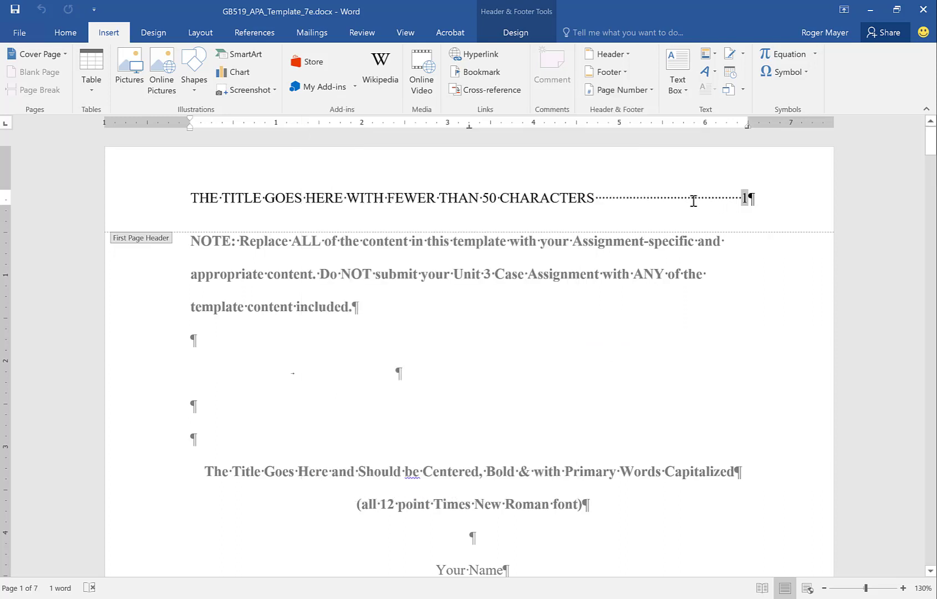
click(62, 33)
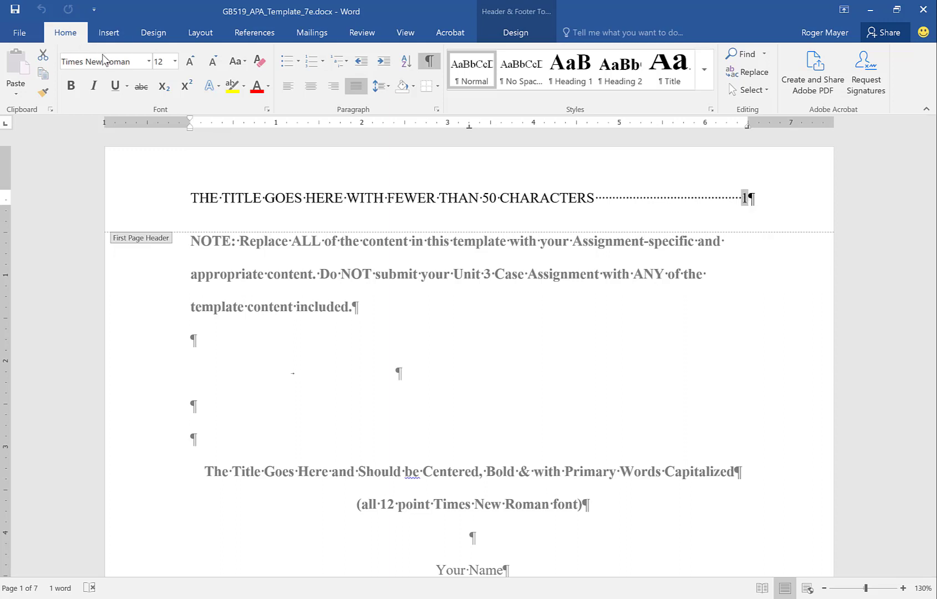
double_click(355, 307)
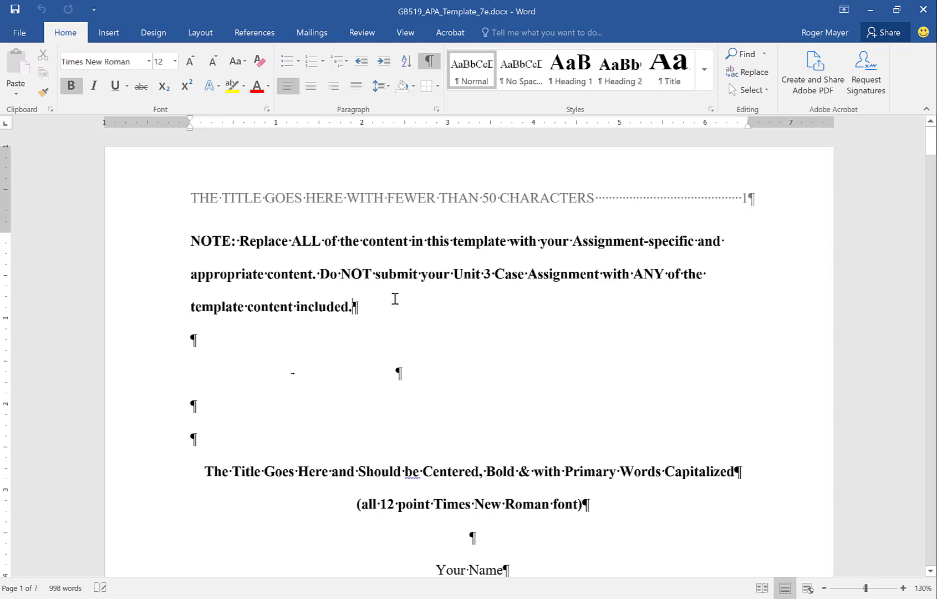
Step: Check the paragraph alignment, indentation and spacing settings of the two bold title lines on the title page
scroll(394, 299, down, 1)
scroll(395, 299, down, 1)
click(197, 273)
drag(246, 283, 588, 310)
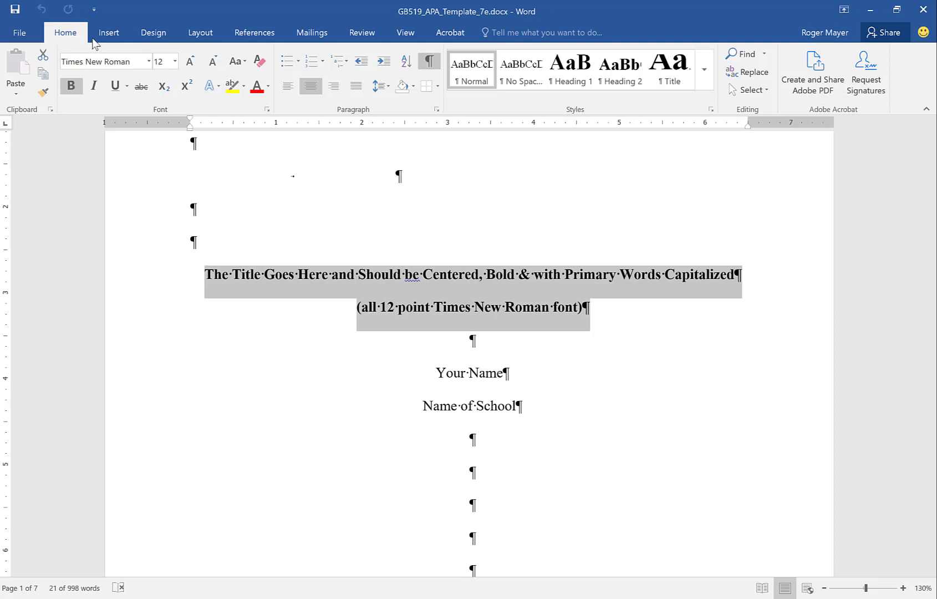
right_click(446, 289)
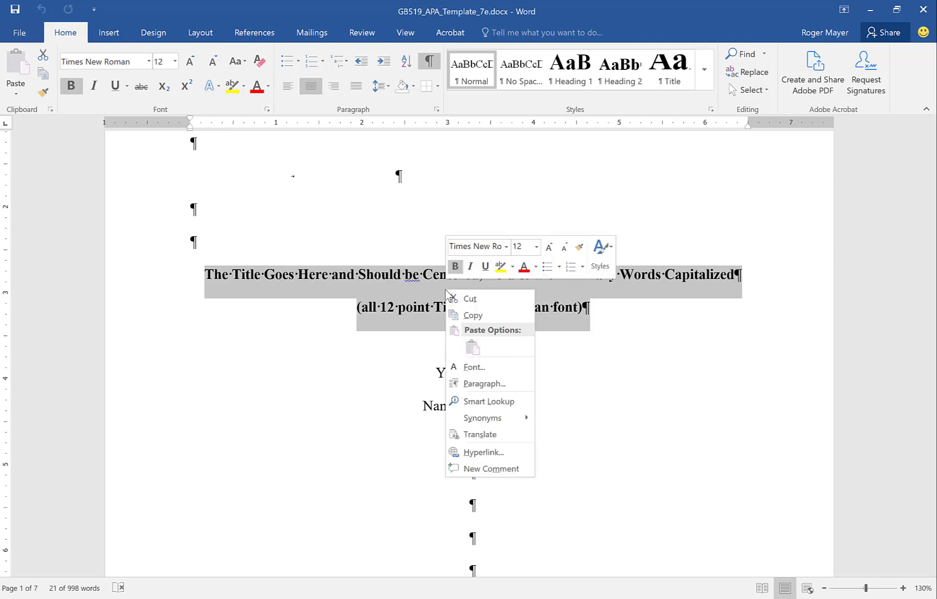
click(497, 387)
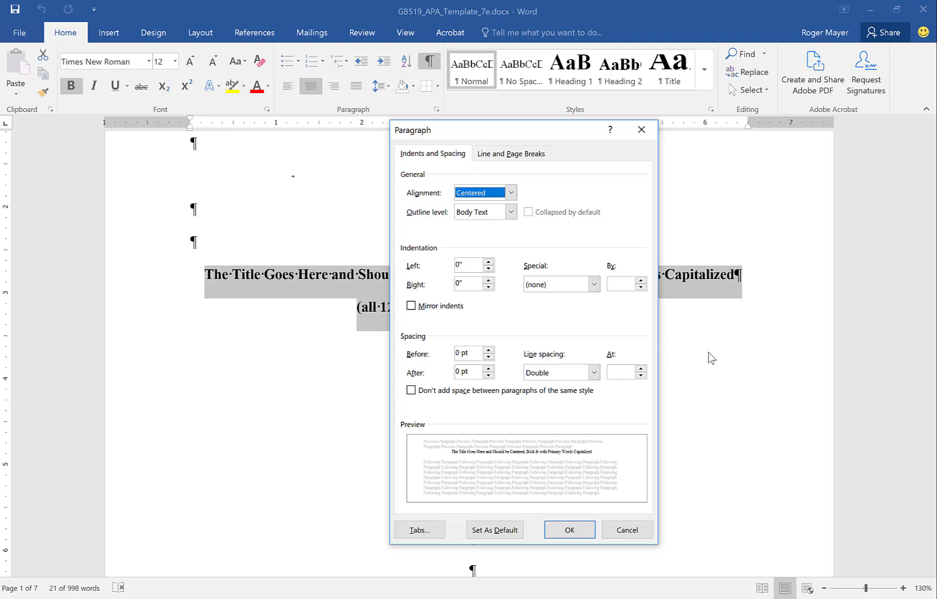
click(569, 530)
click(591, 379)
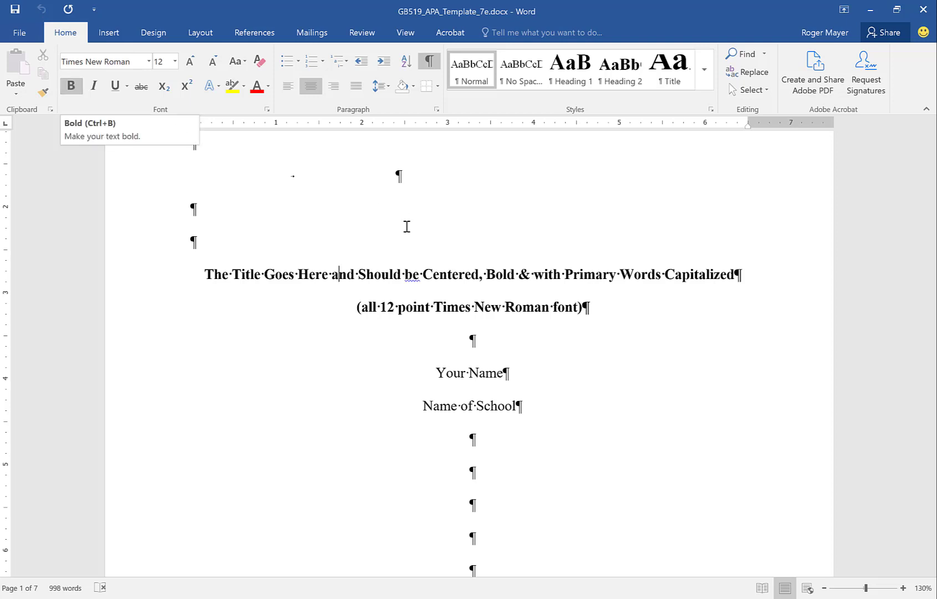
Step: Insert two blank lines below the Name of School line on the title page
scroll(467, 386, down, 1)
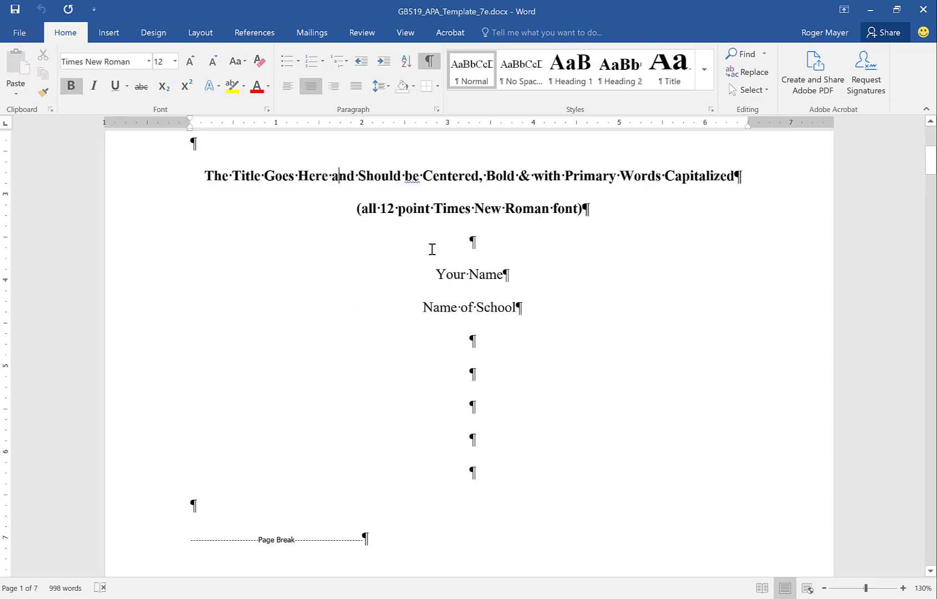
scroll(533, 351, down, 1)
scroll(533, 352, down, 1)
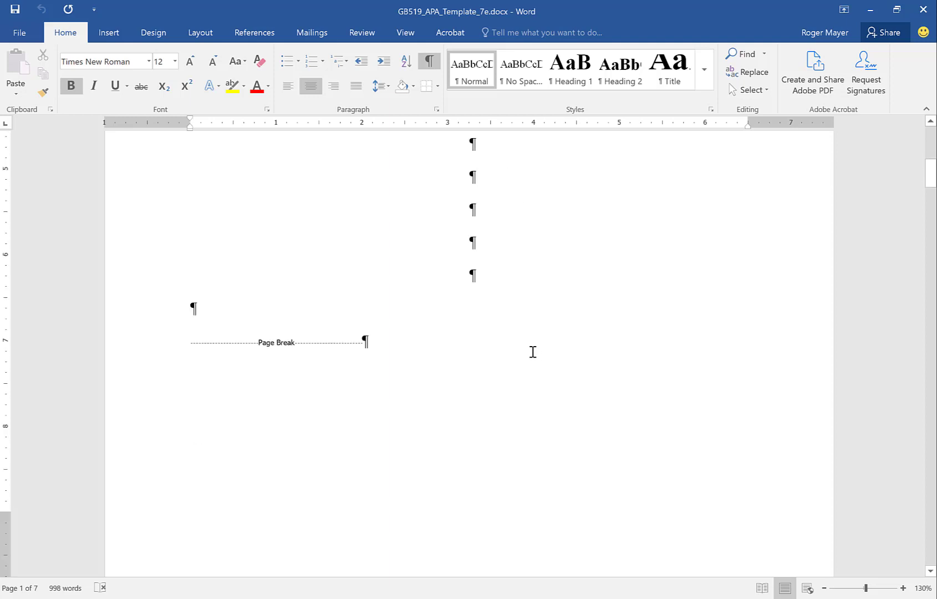
scroll(533, 352, down, 1)
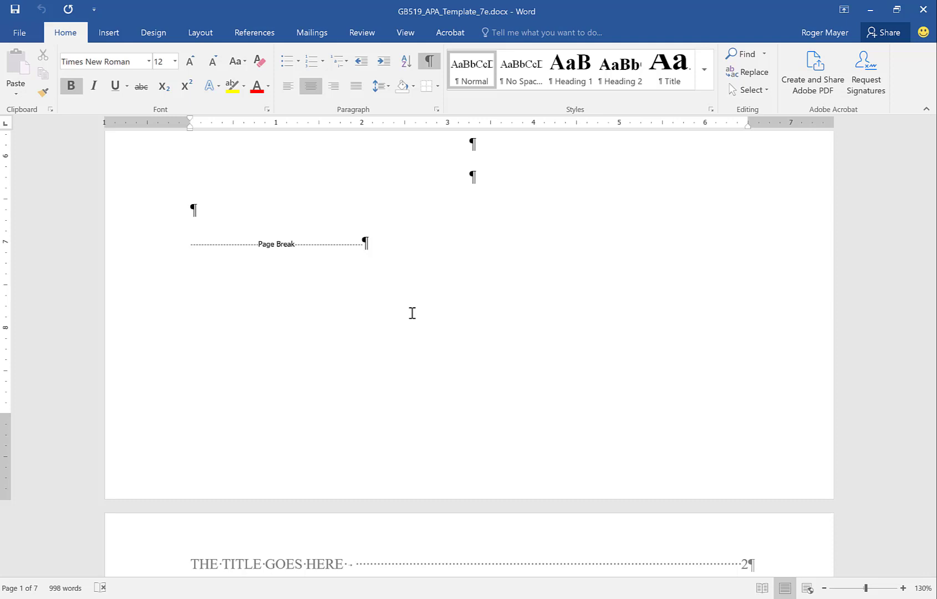
scroll(415, 310, up, 3)
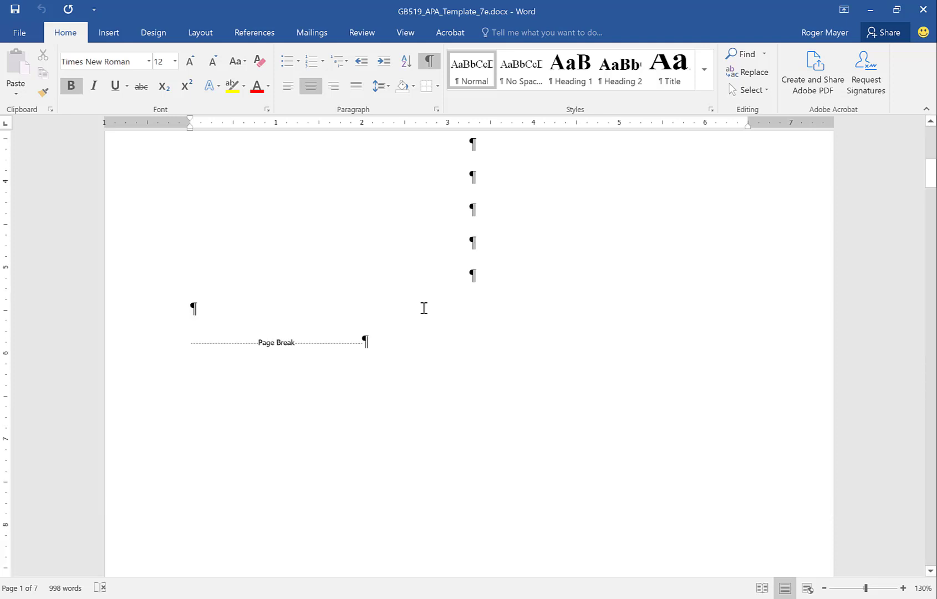
click(490, 242)
key(Return)
key(Return)
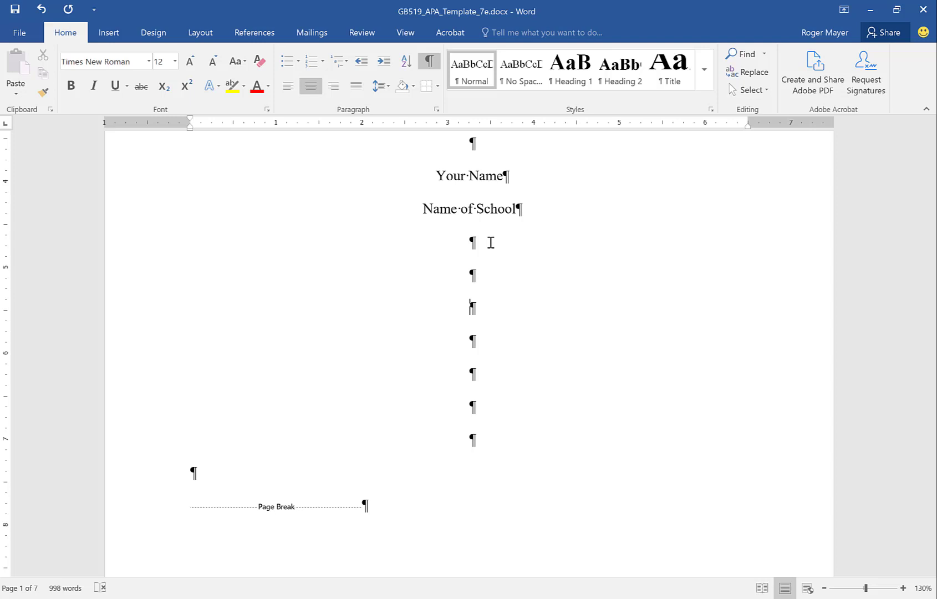
Step: Check the paragraph alignment and spacing settings of the Abstract heading on page 2
scroll(500, 242, down, 1)
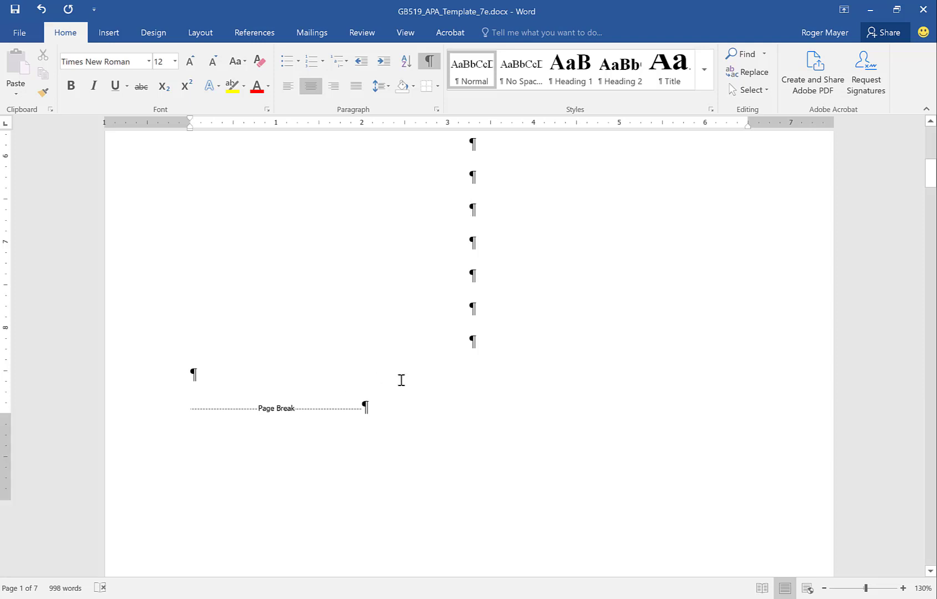
scroll(402, 380, down, 5)
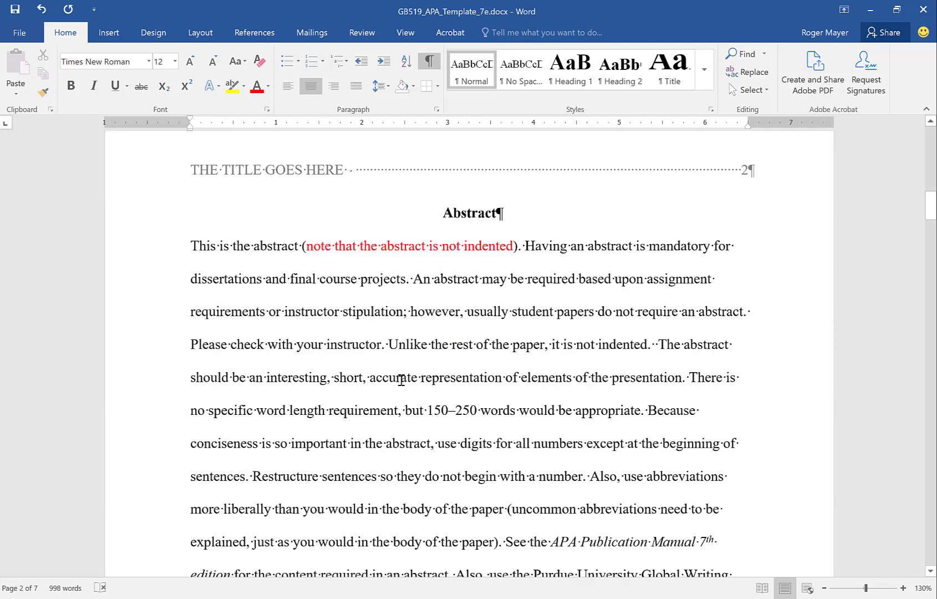
triple_click(469, 214)
right_click(468, 215)
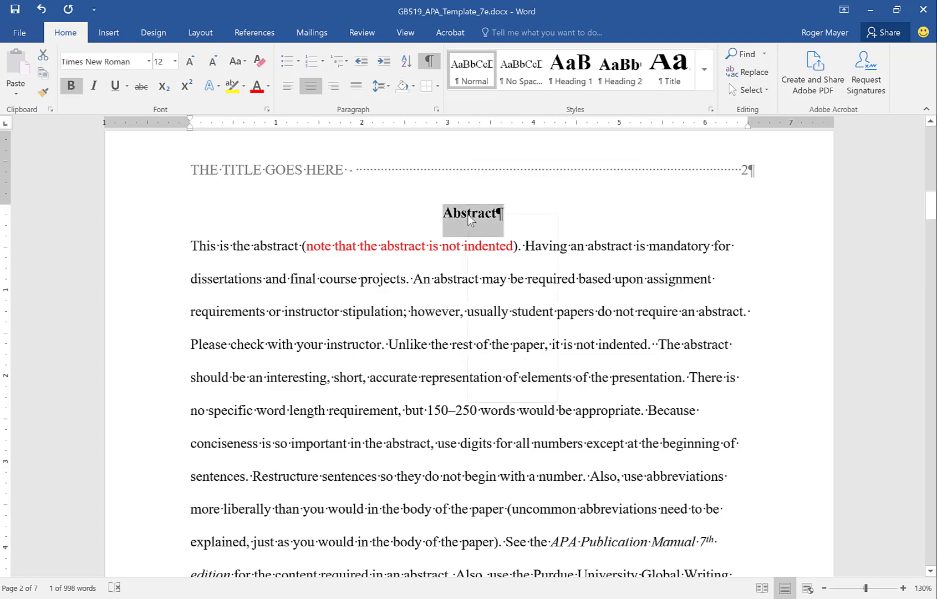
click(506, 308)
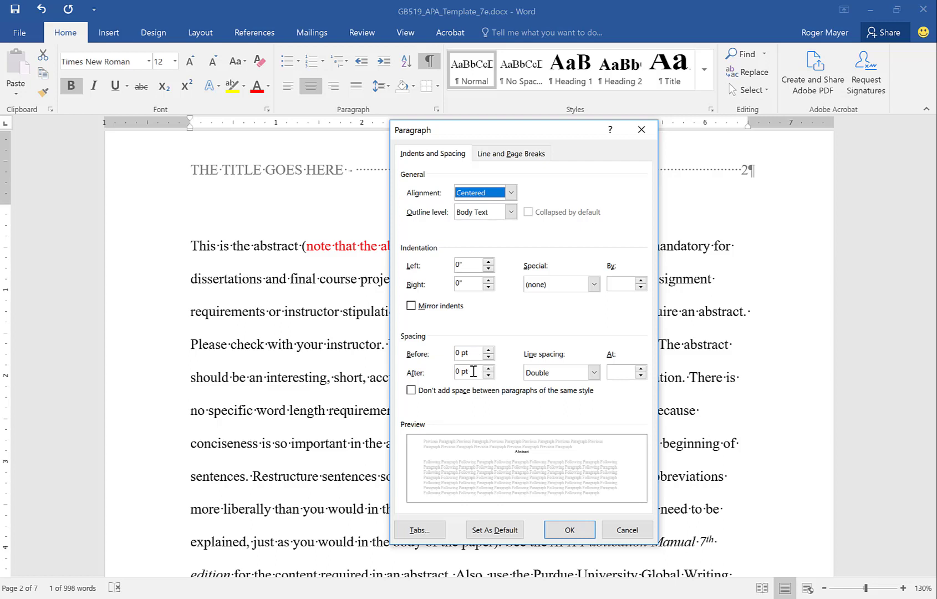
click(585, 532)
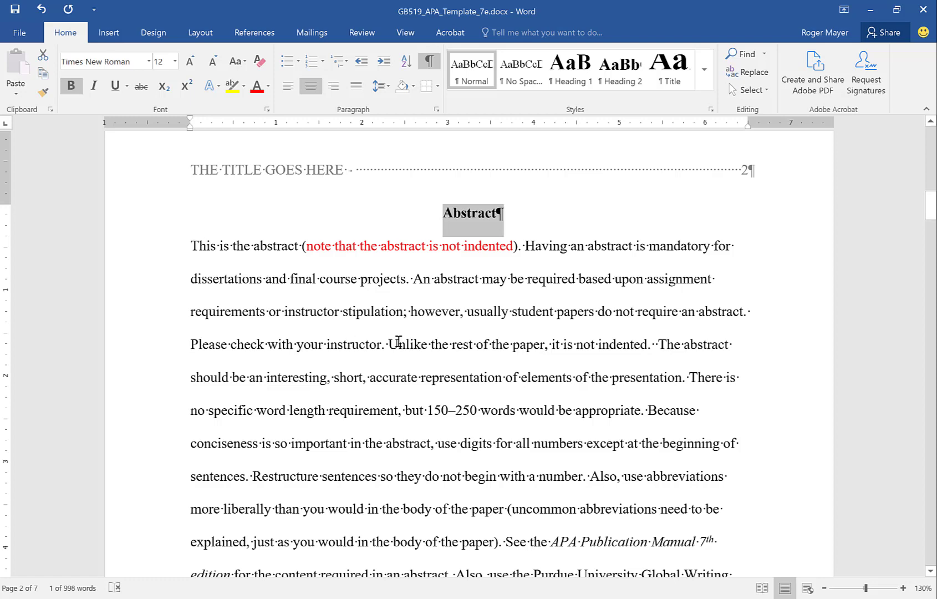
Step: Read the abstract text and the Additional Guidance below it down to the page break on page 2
scroll(399, 341, down, 2)
scroll(398, 341, down, 4)
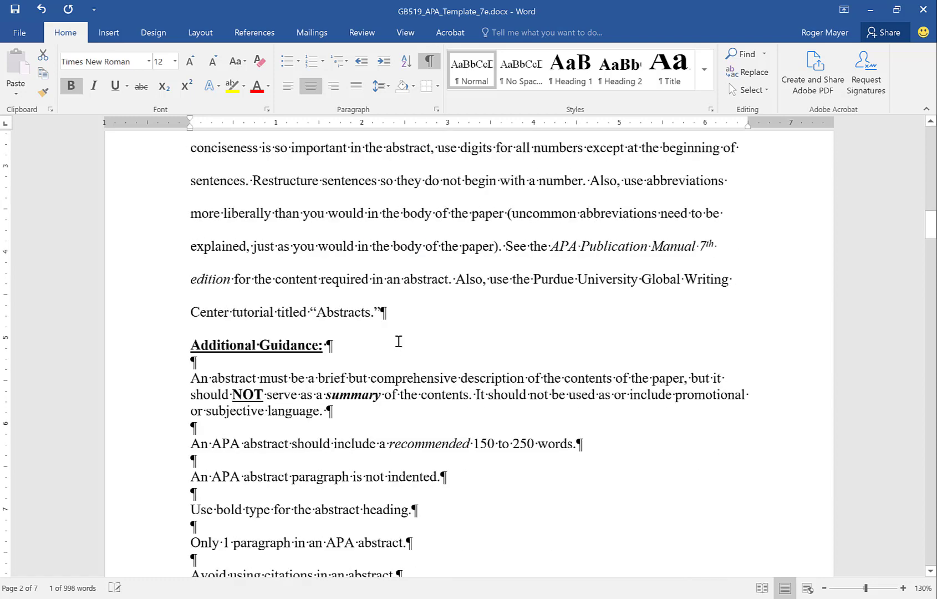
scroll(398, 342, down, 2)
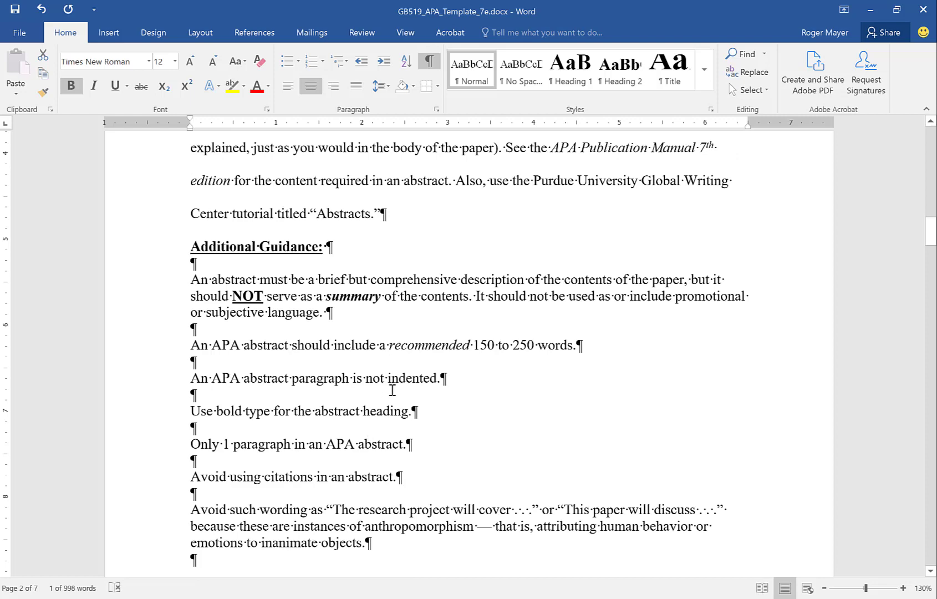
scroll(402, 377, down, 4)
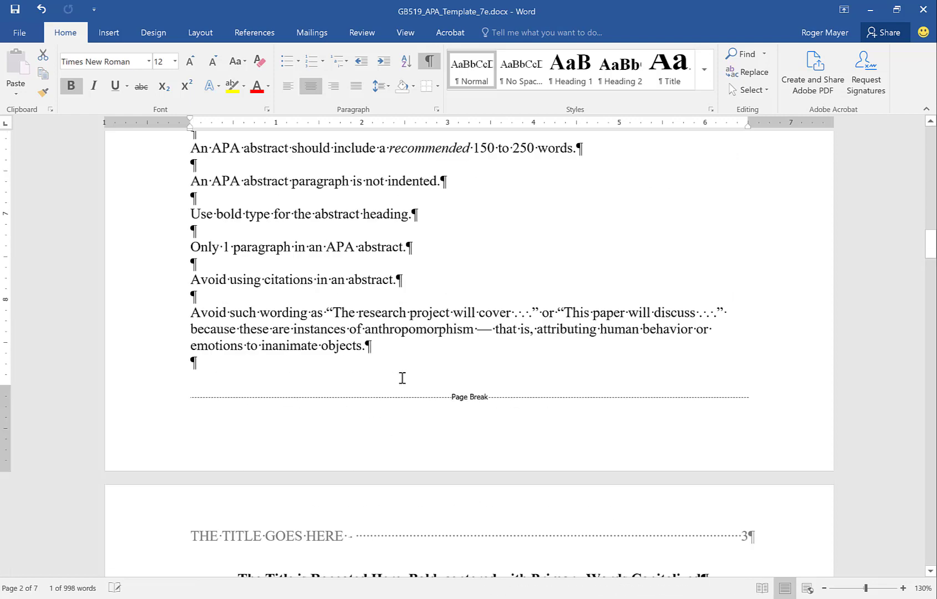
scroll(402, 378, down, 2)
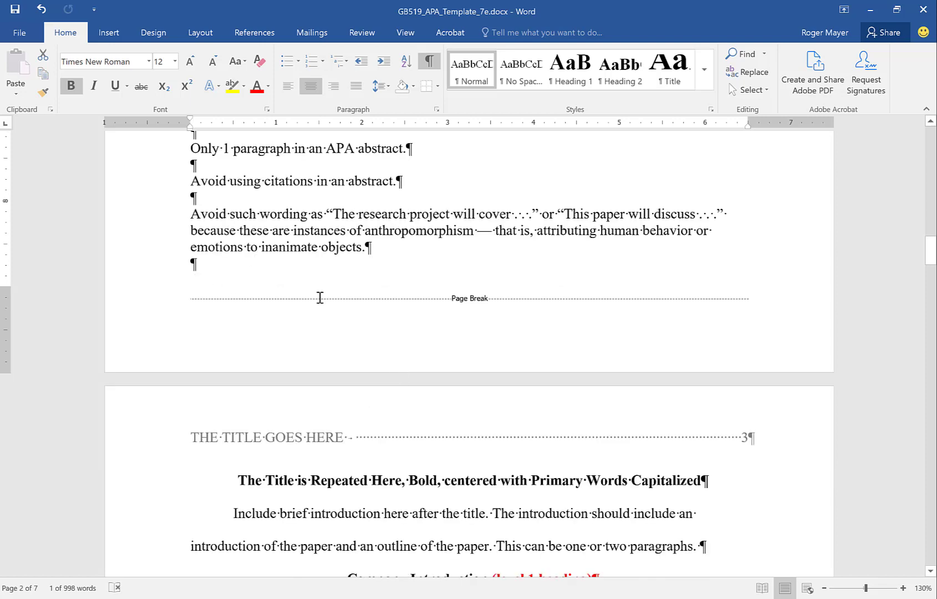
Step: Examine the repeated bold title and the level 1 heading note beside Company Introduction on page 3
scroll(758, 302, down, 4)
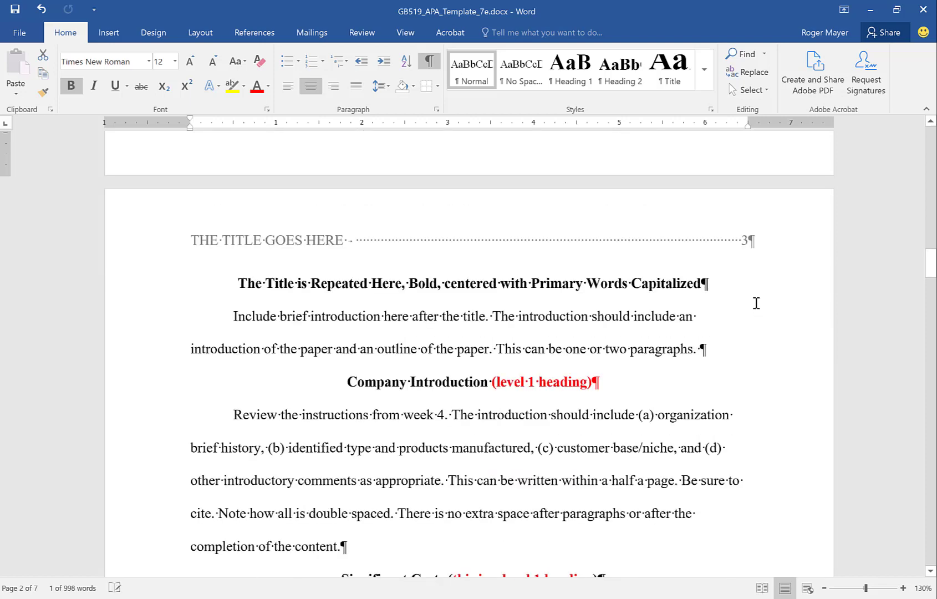
scroll(757, 303, down, 2)
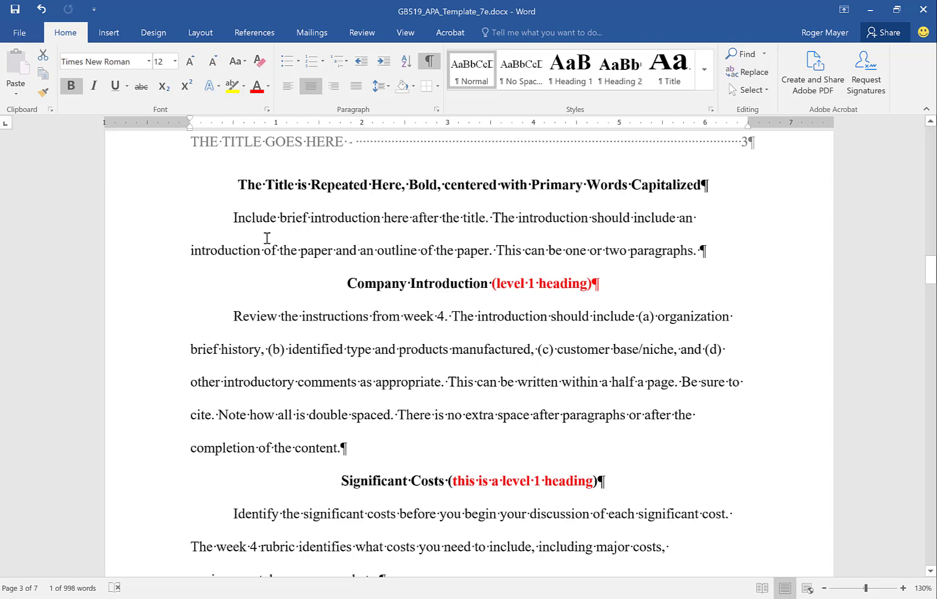
drag(236, 181, 670, 200)
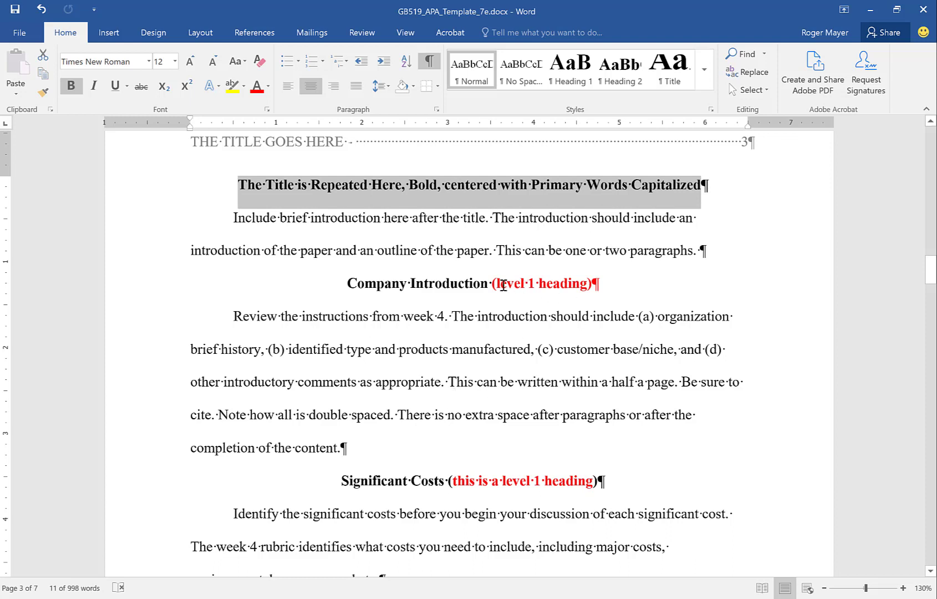
drag(492, 284, 593, 285)
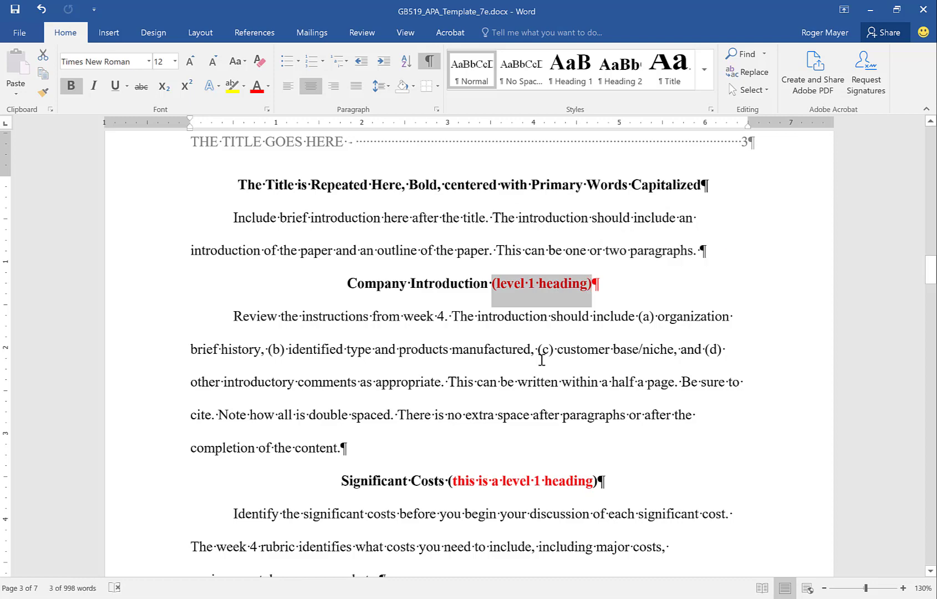
scroll(451, 354, down, 1)
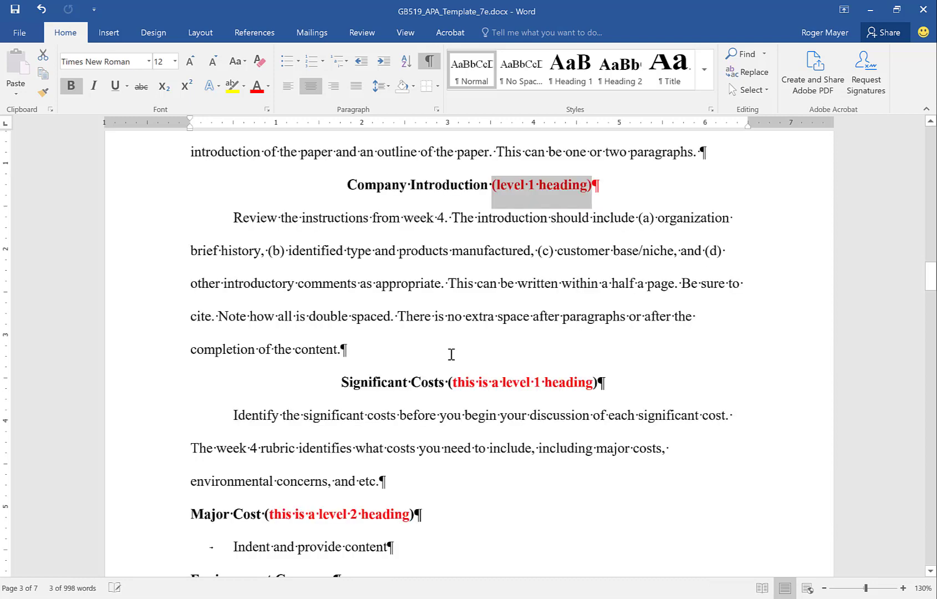
Step: Check the paragraph alignment, indentation and spacing settings of the Company Introduction heading
scroll(345, 316, up, 2)
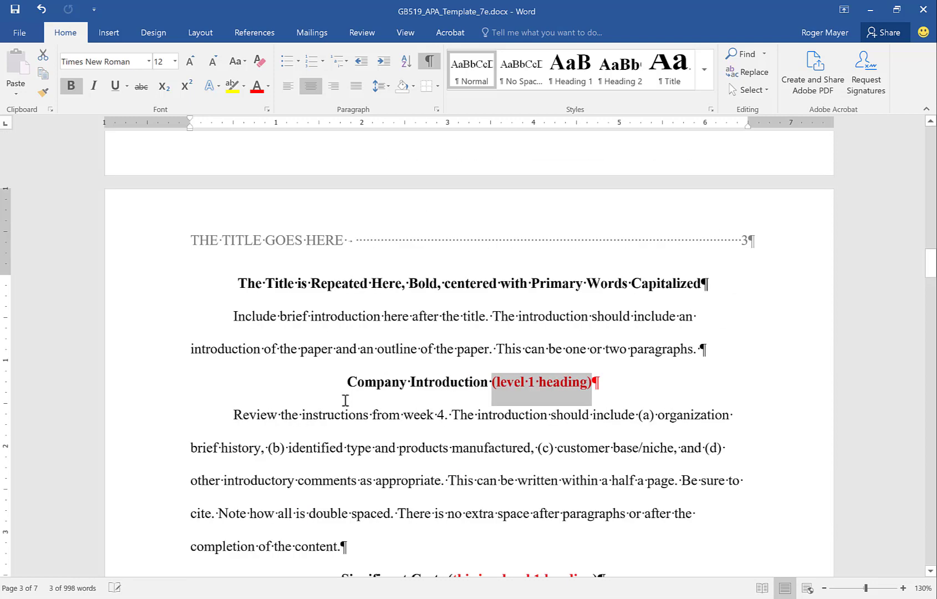
drag(370, 382, 597, 387)
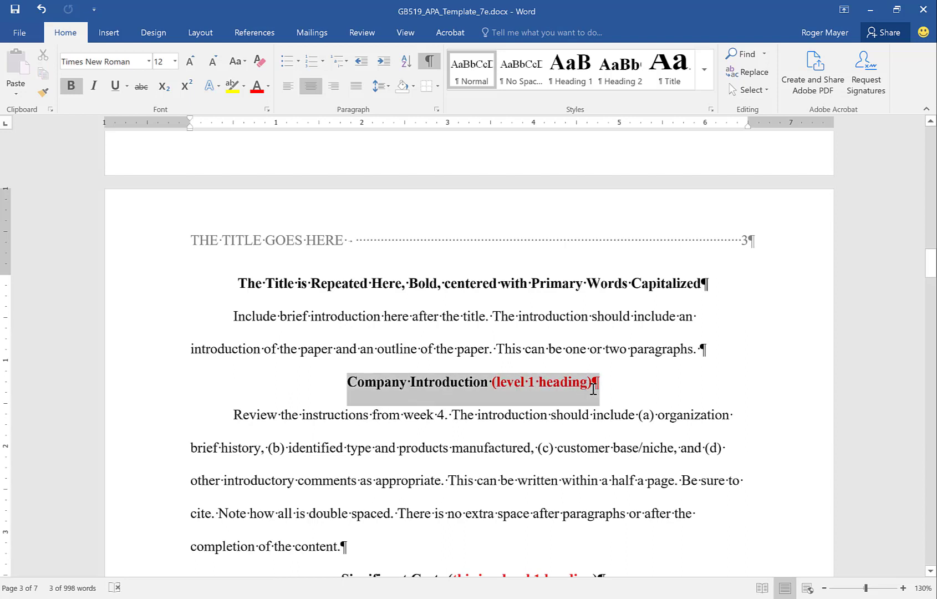
right_click(497, 387)
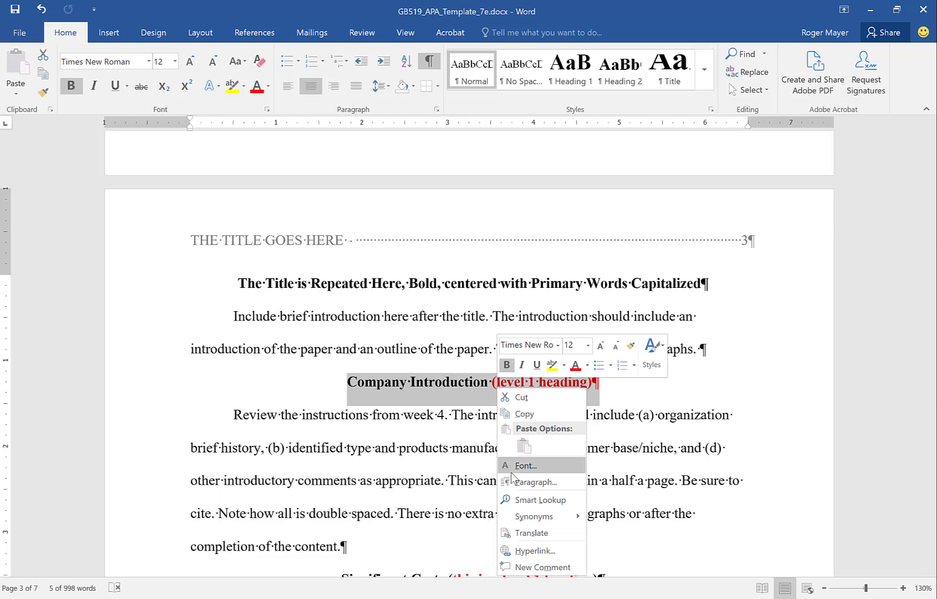
click(532, 482)
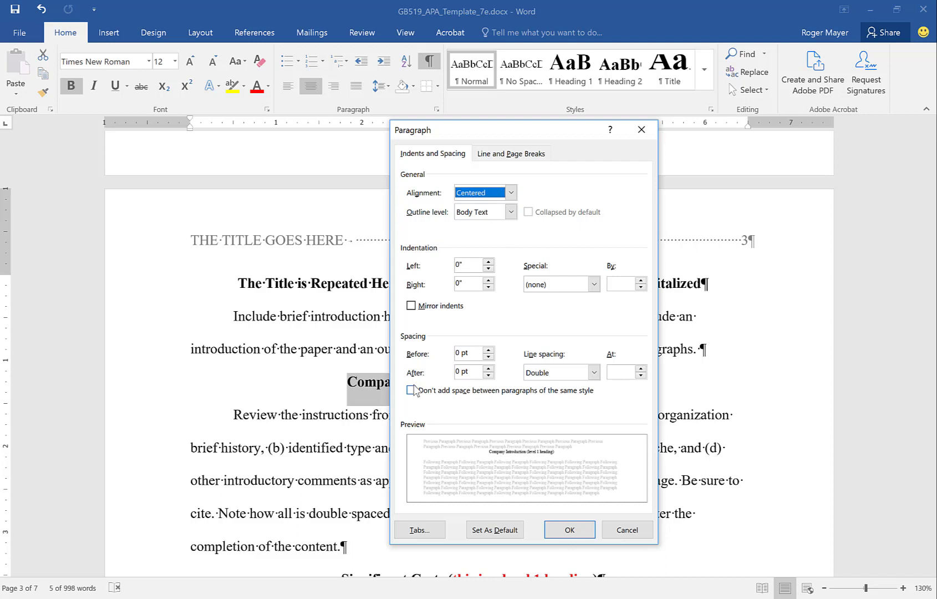
click(627, 529)
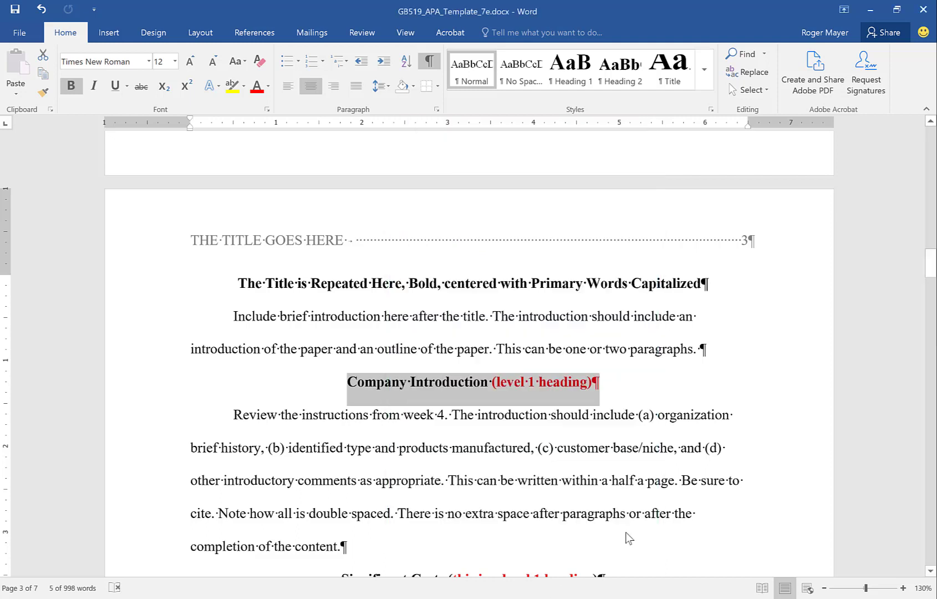
Step: Set the special indentation of the body paragraph under Company Introduction to (none)
click(490, 415)
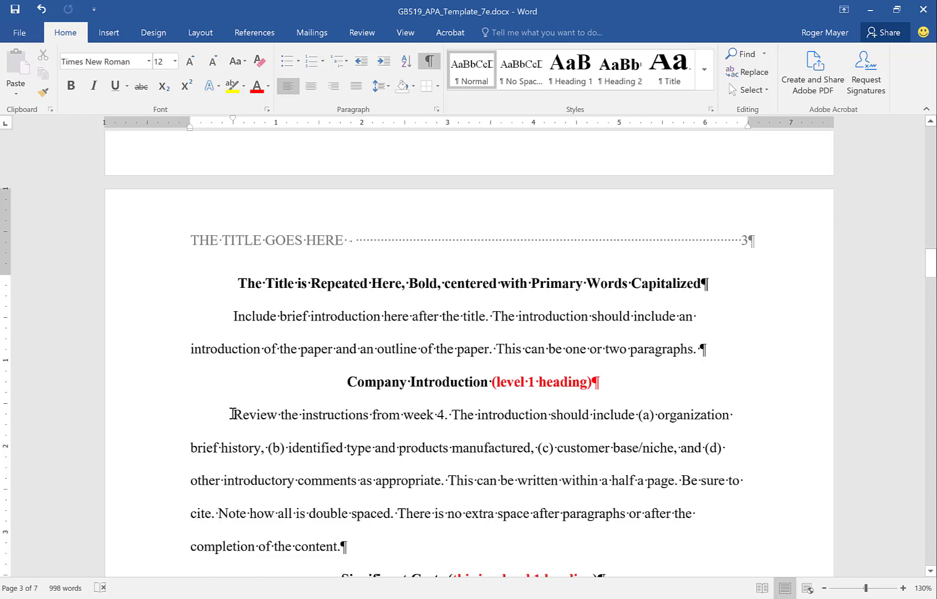
drag(234, 414, 340, 545)
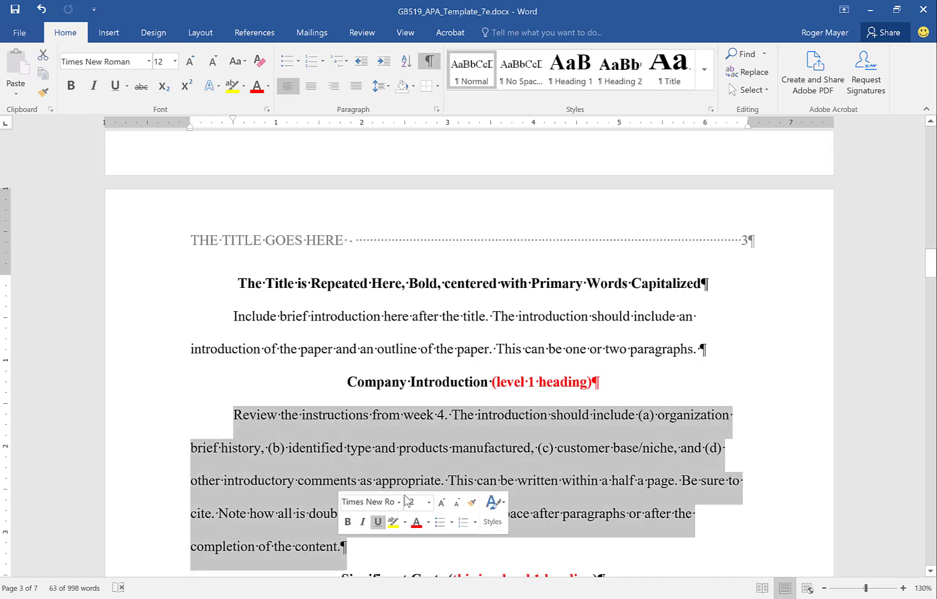
scroll(432, 471, down, 3)
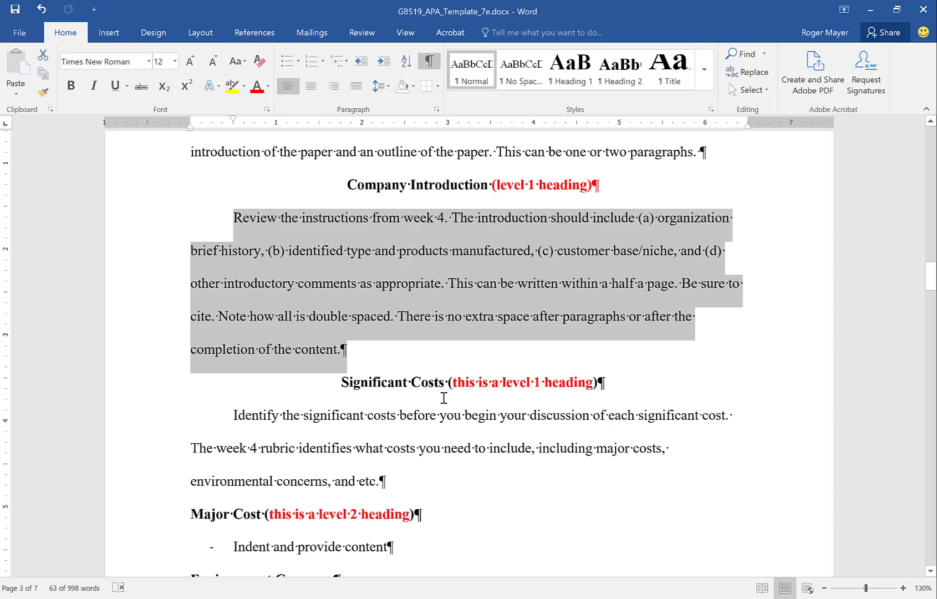
right_click(344, 279)
click(381, 373)
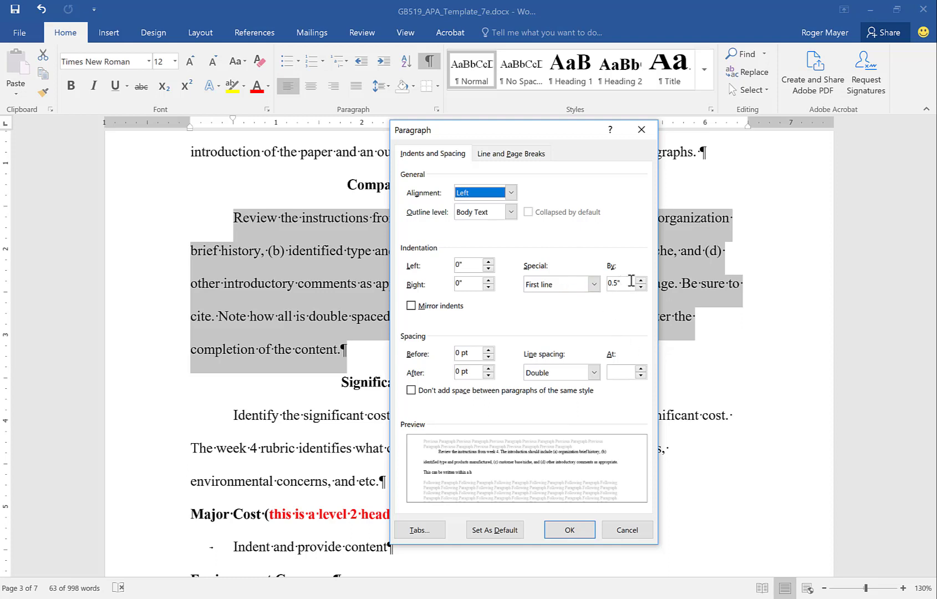
click(593, 285)
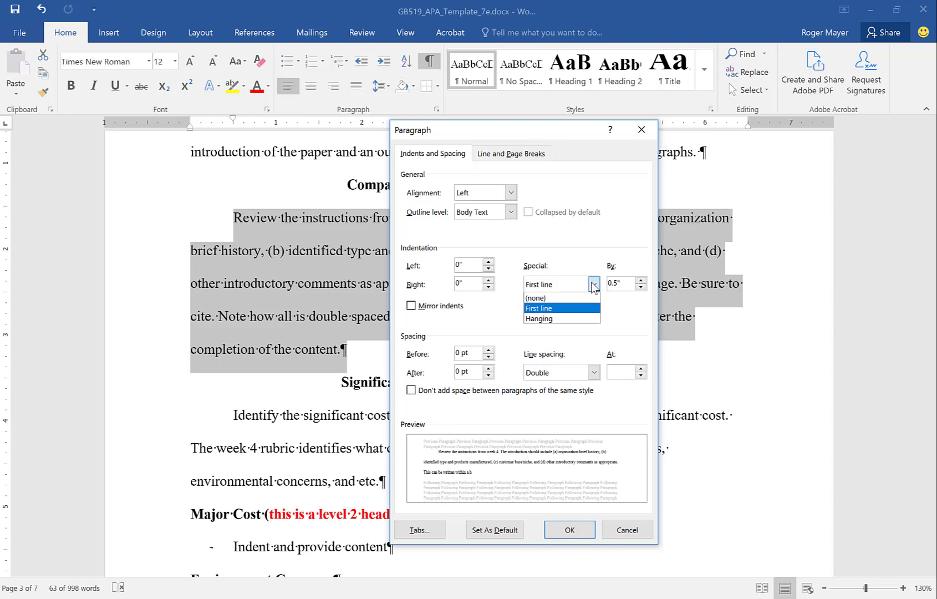
click(566, 299)
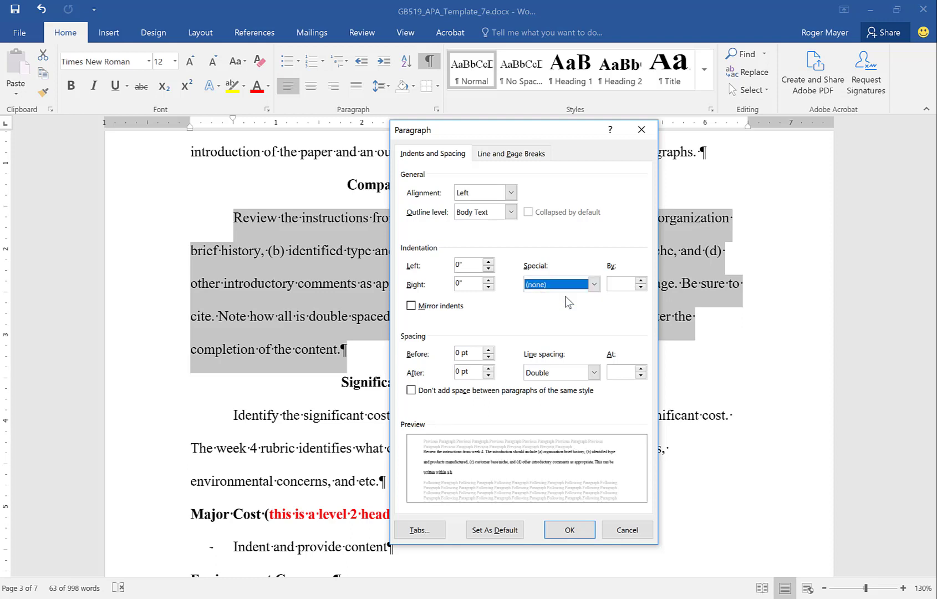
click(571, 530)
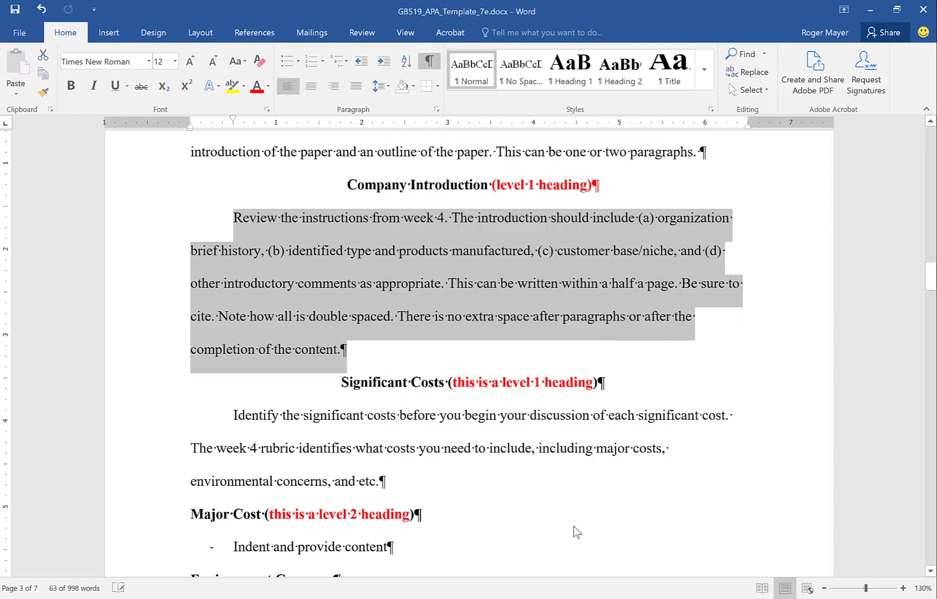
Step: Indent the first line of the body paragraph under Company Introduction with a tab at its beginning
click(226, 205)
click(190, 217)
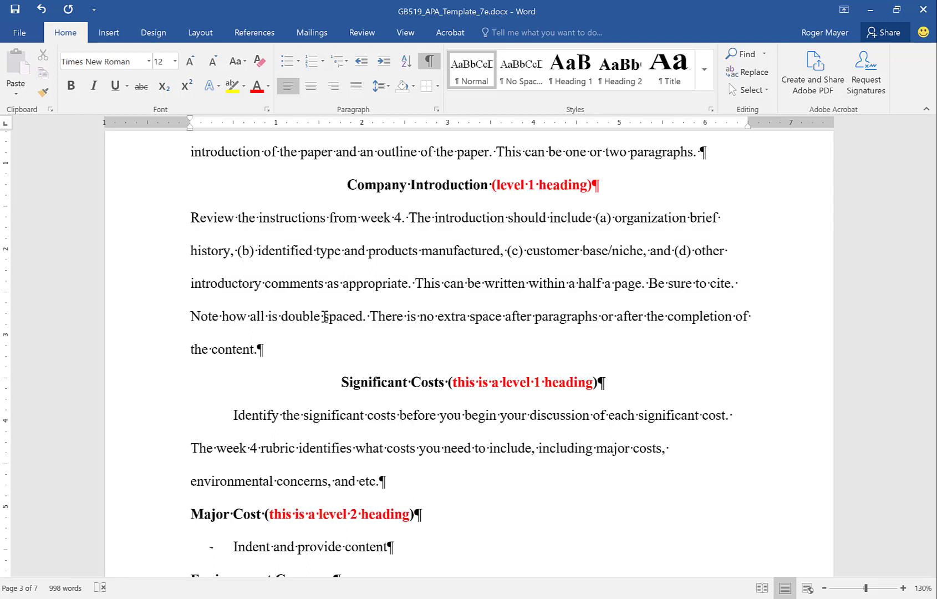
key(Tab)
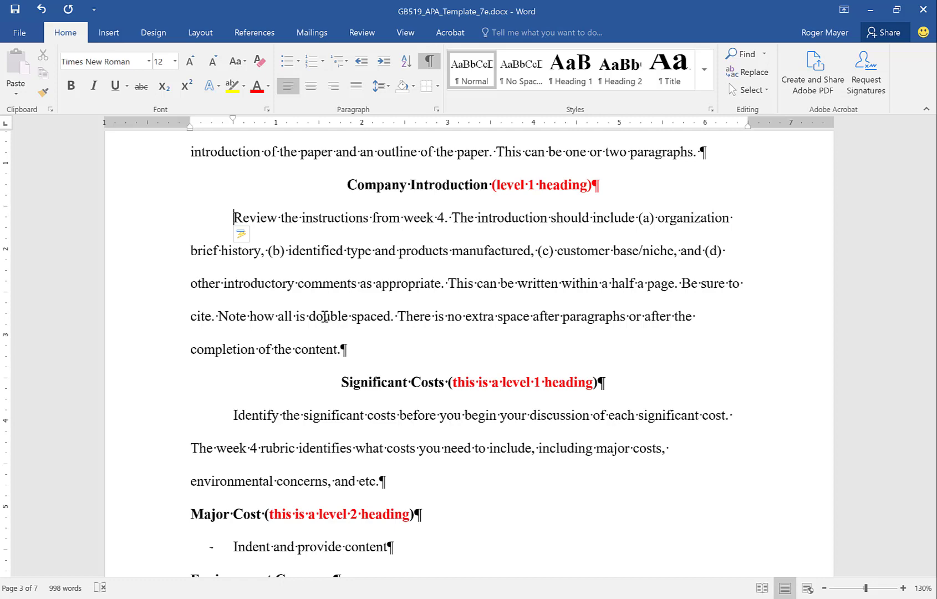
Step: Compare the level 1 heading Significant Costs with the level 2 heading Major Cost on page 3
scroll(428, 316, down, 2)
scroll(428, 316, down, 2)
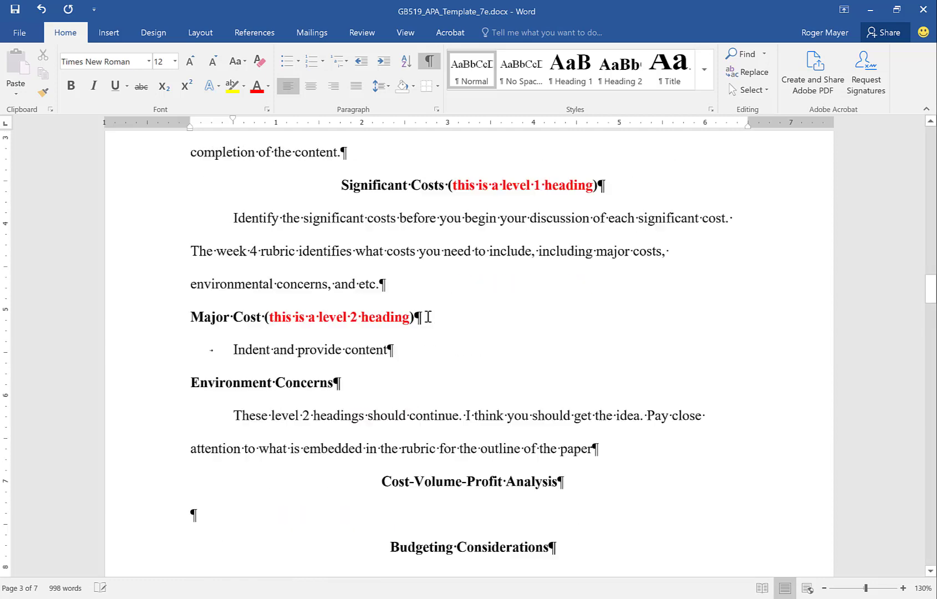
scroll(428, 316, up, 2)
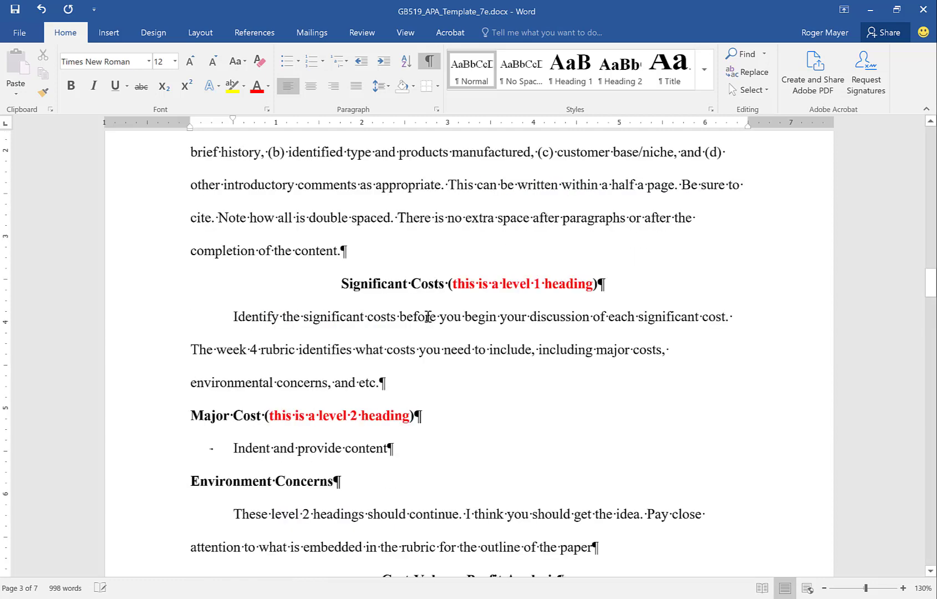
double_click(359, 283)
drag(417, 289, 431, 289)
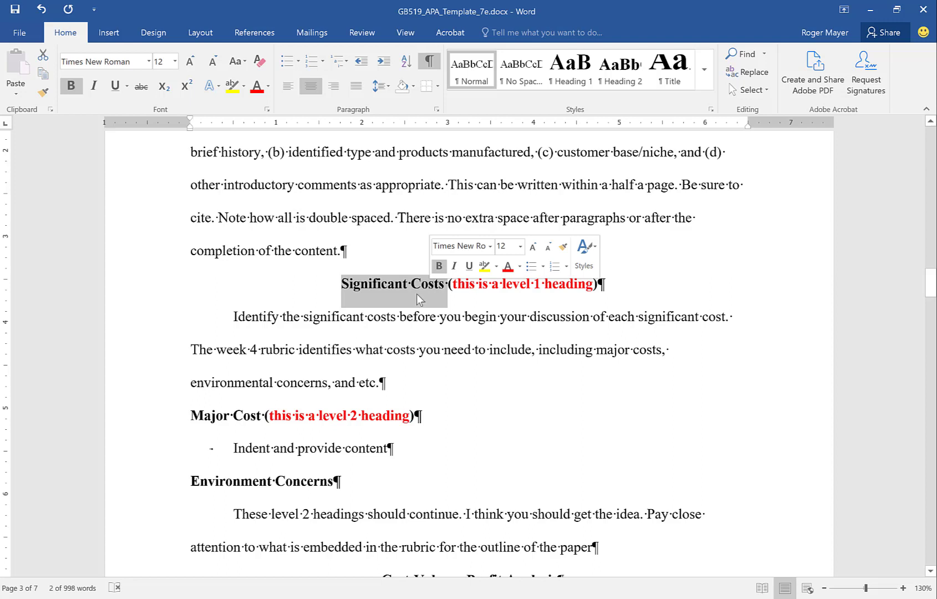
scroll(396, 380, down, 2)
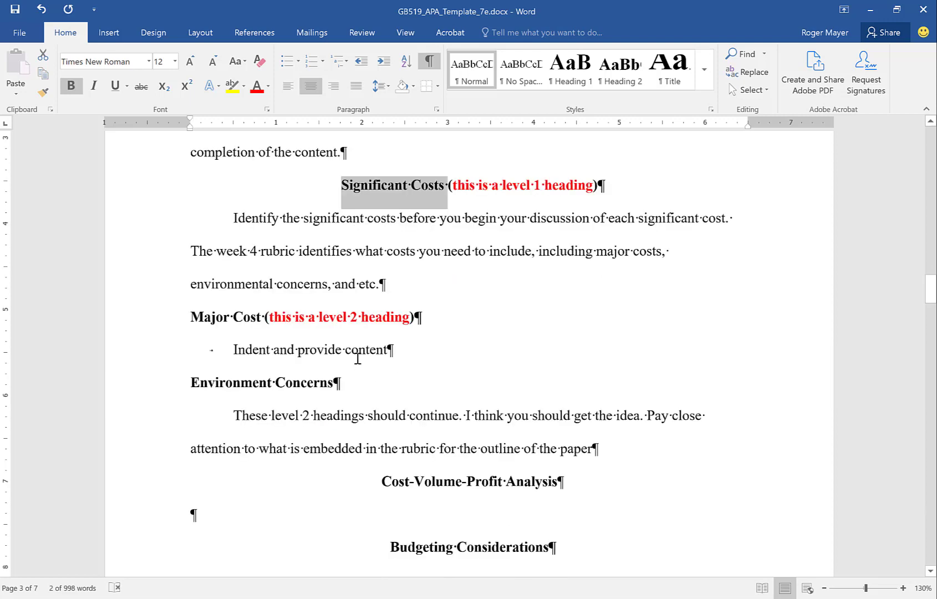
drag(195, 317, 249, 321)
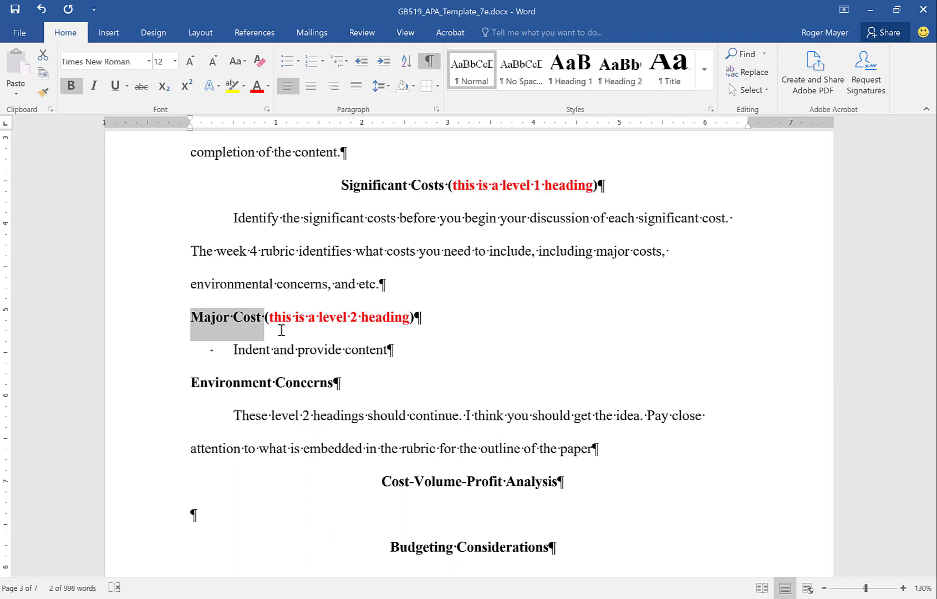
Step: Examine how the remaining page 3 headings, especially Budgeting Considerations, carry over to the body text on page 4
scroll(277, 313, down, 2)
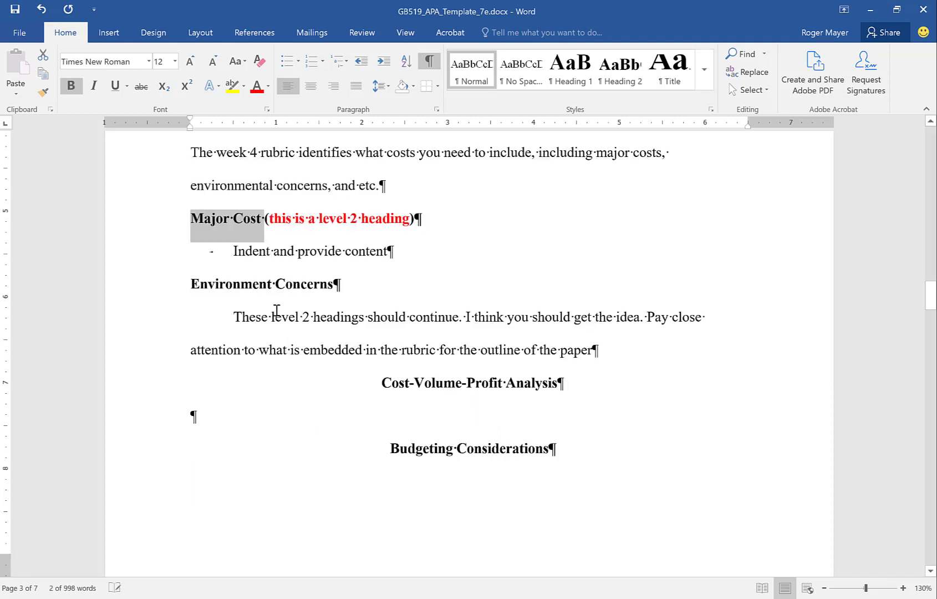
scroll(316, 311, down, 2)
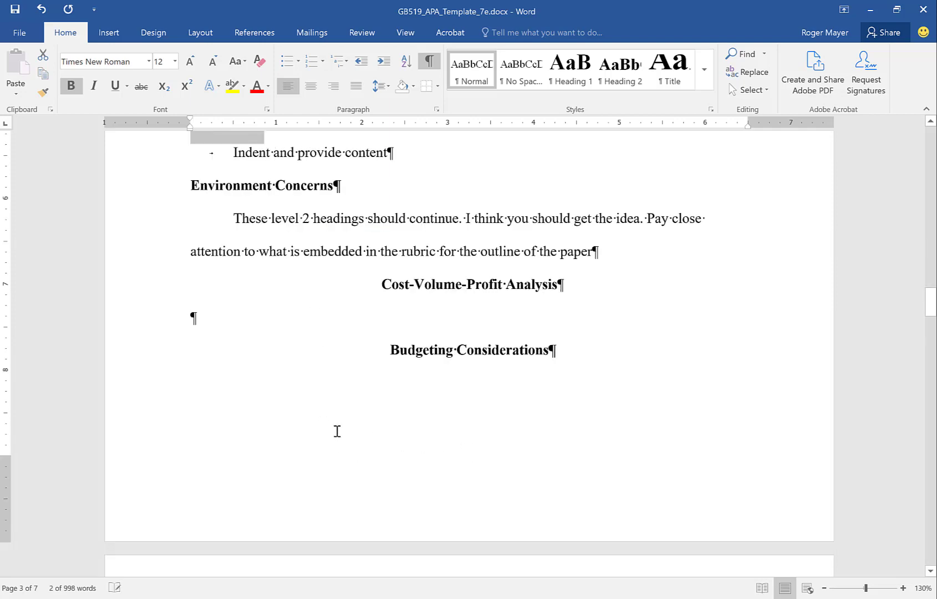
scroll(321, 403, down, 2)
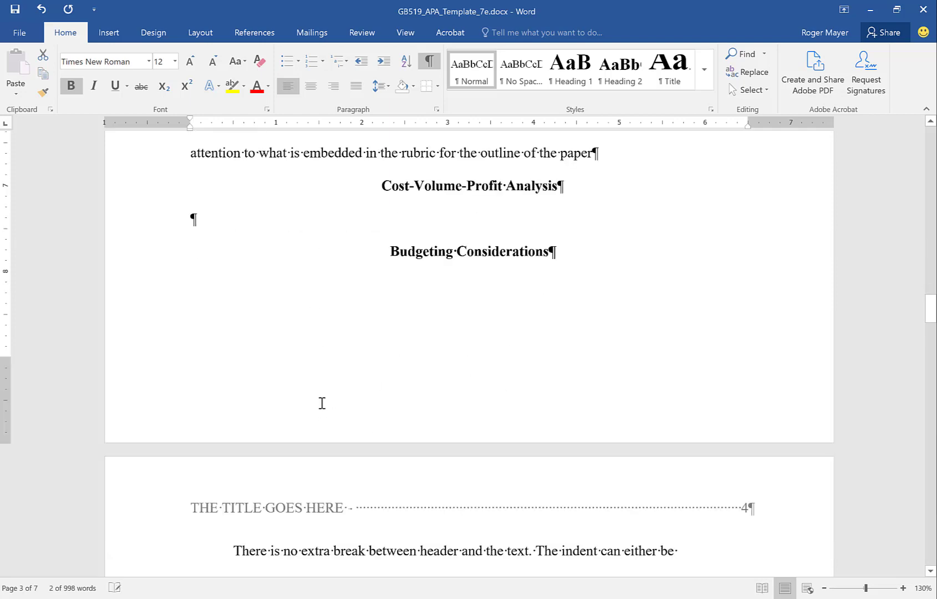
scroll(322, 404, down, 4)
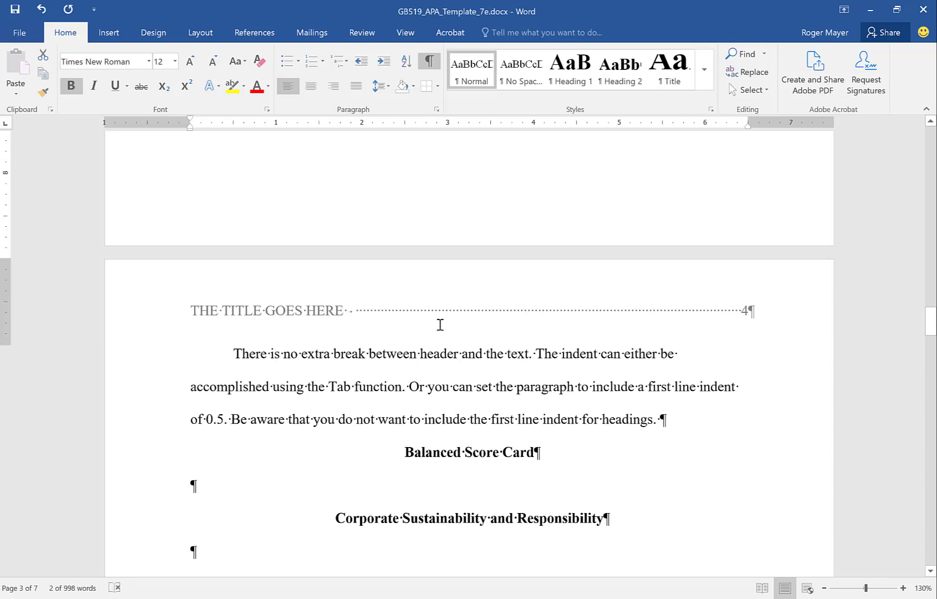
scroll(440, 325, up, 4)
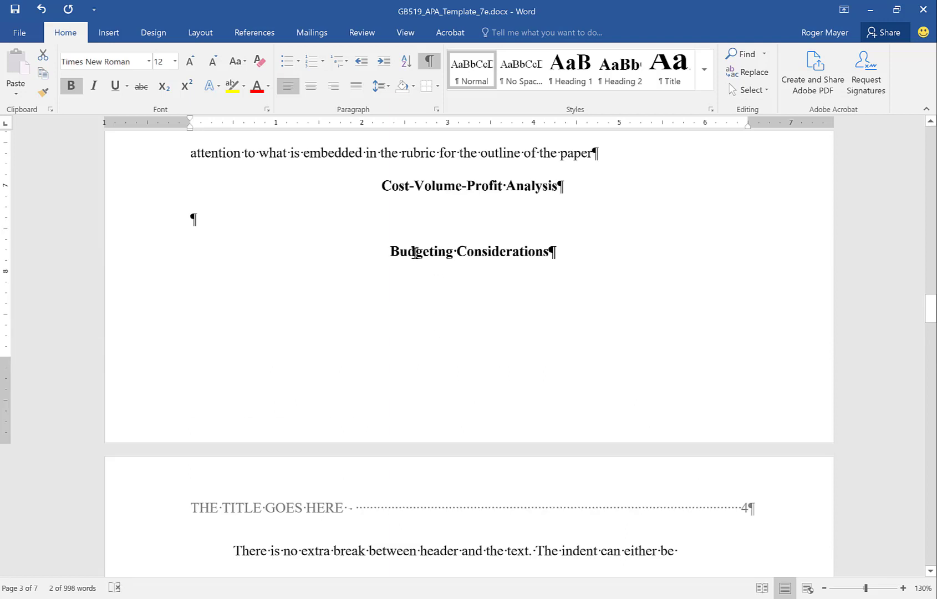
drag(404, 255, 558, 260)
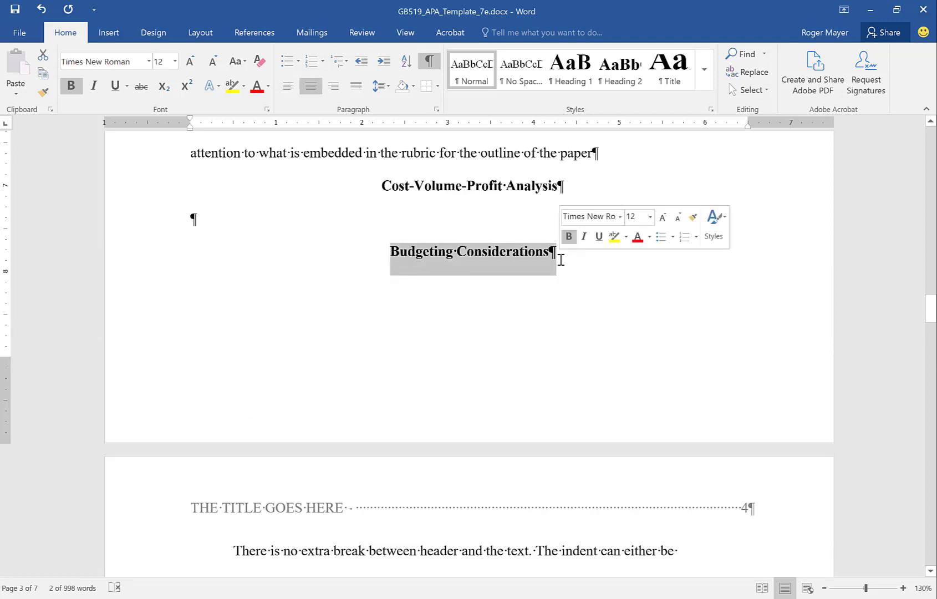
scroll(483, 377, down, 4)
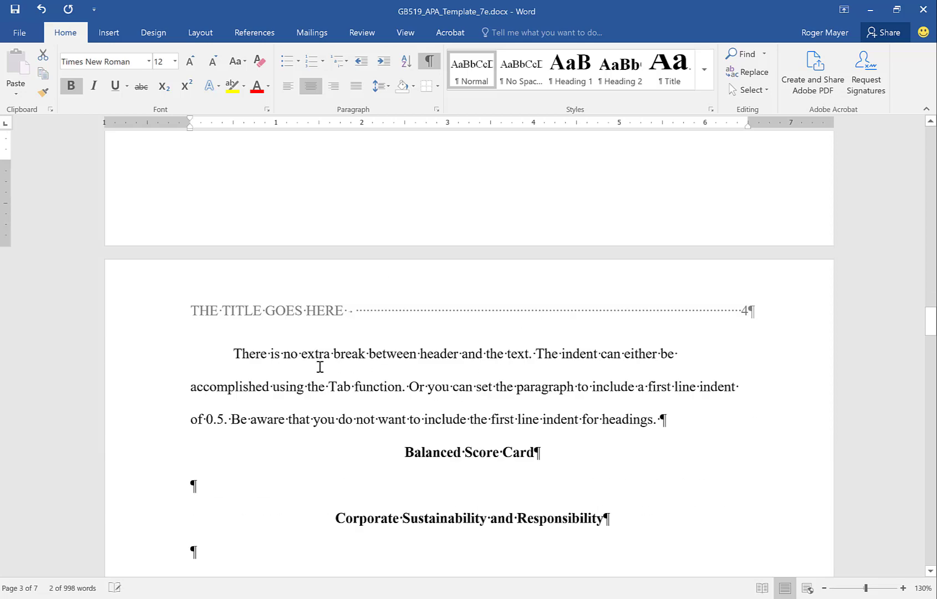
Step: Force the Budgeting Considerations heading from page 3 onto page 4 by inserting three empty paragraphs before it
drag(237, 353, 742, 423)
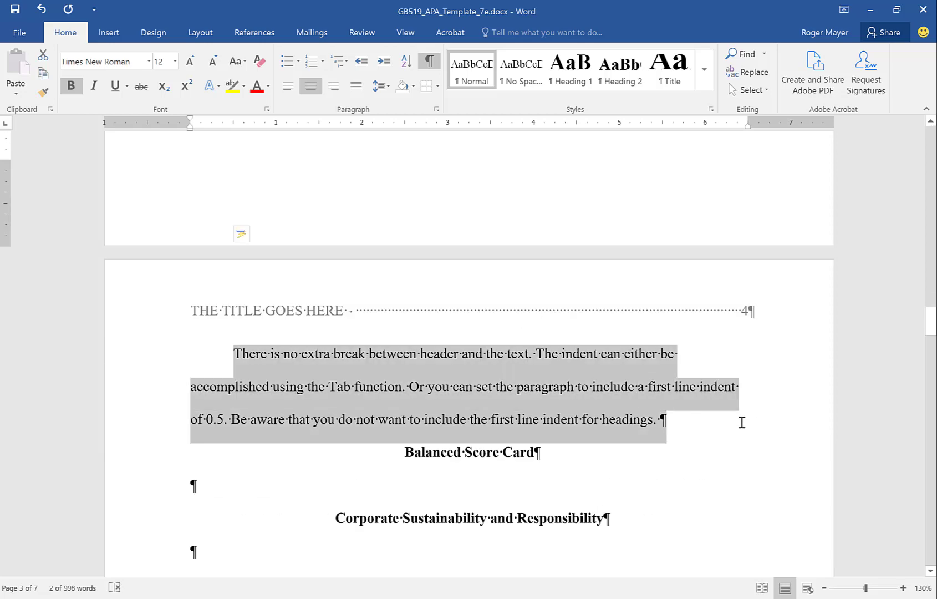
scroll(742, 422, up, 8)
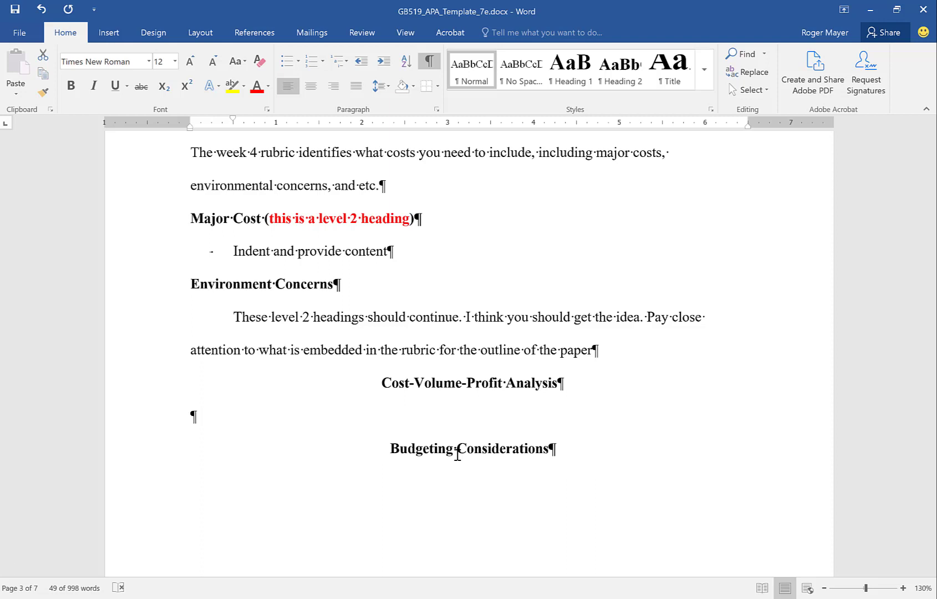
click(391, 449)
key(Return)
key(Return)
key(Return)
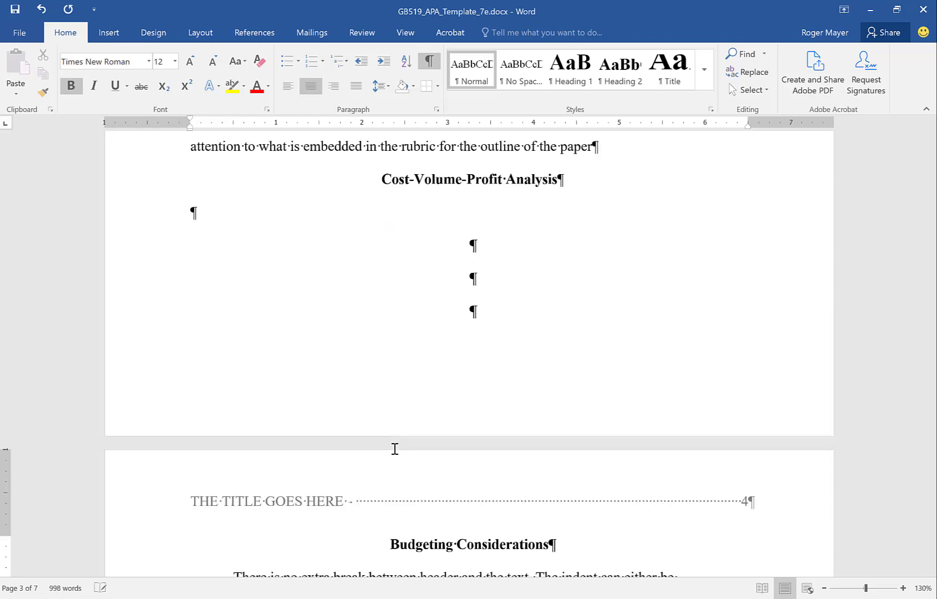
scroll(443, 468, down, 2)
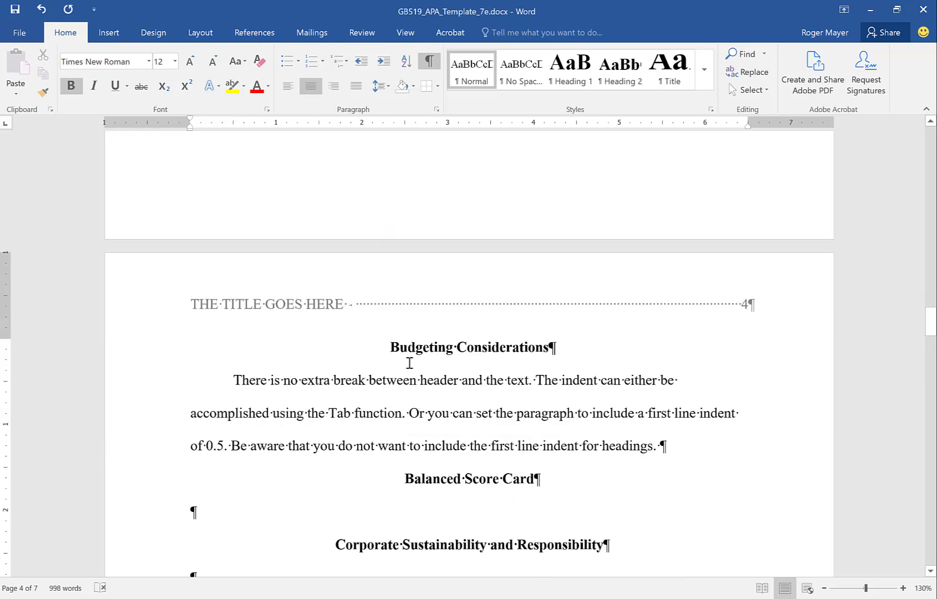
scroll(433, 431, up, 4)
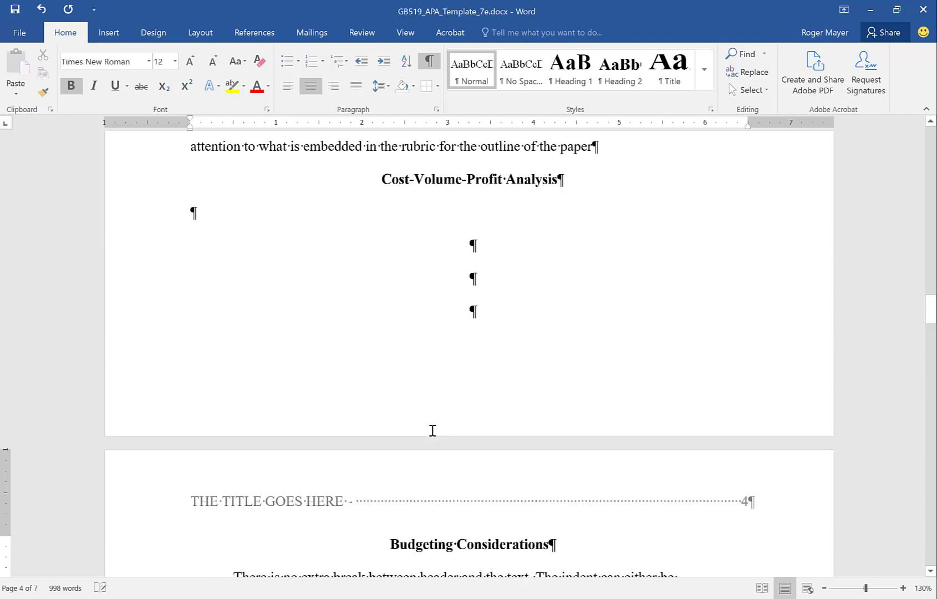
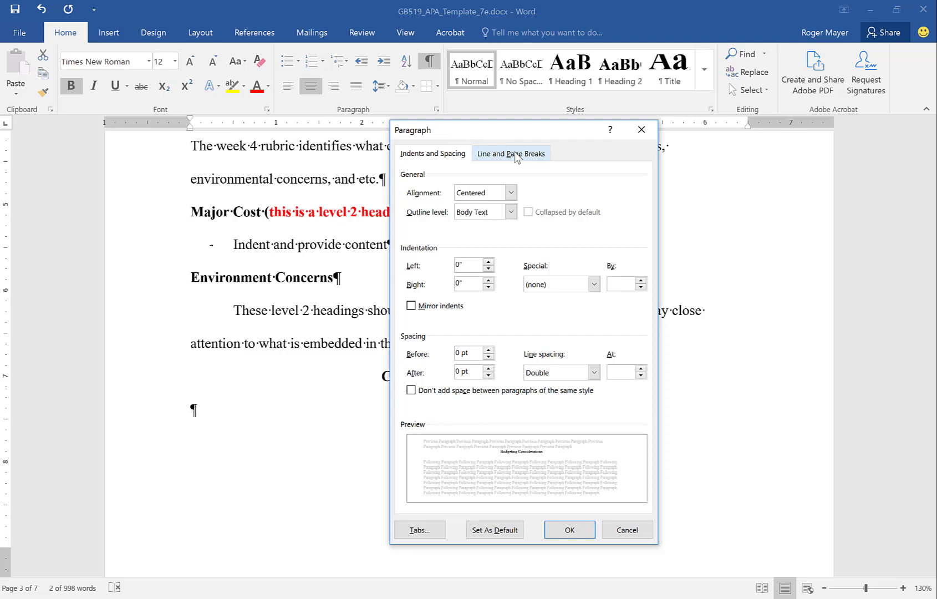
Step: Enable Keep with next for the Budgeting Considerations heading so that it stays with its body paragraph
click(515, 156)
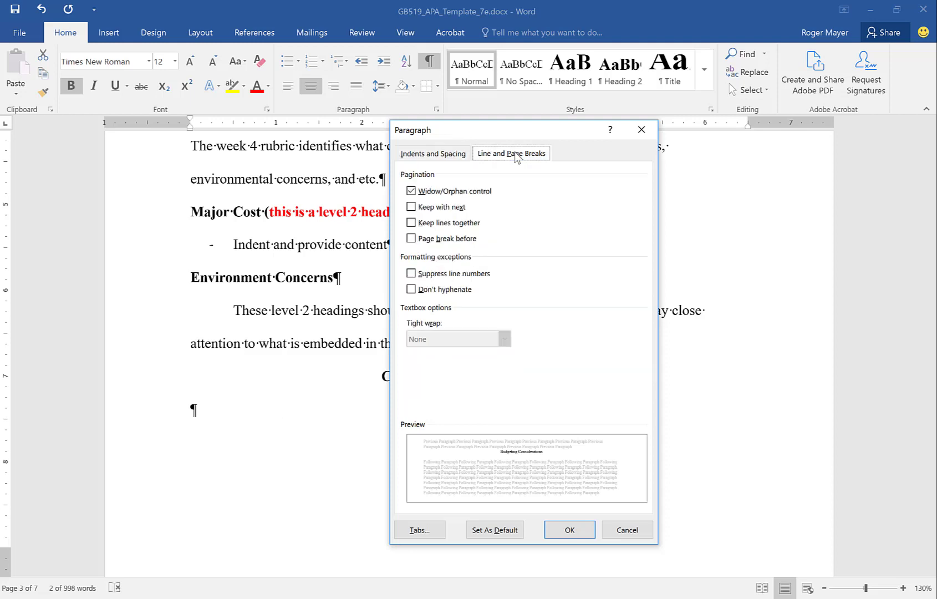
click(411, 207)
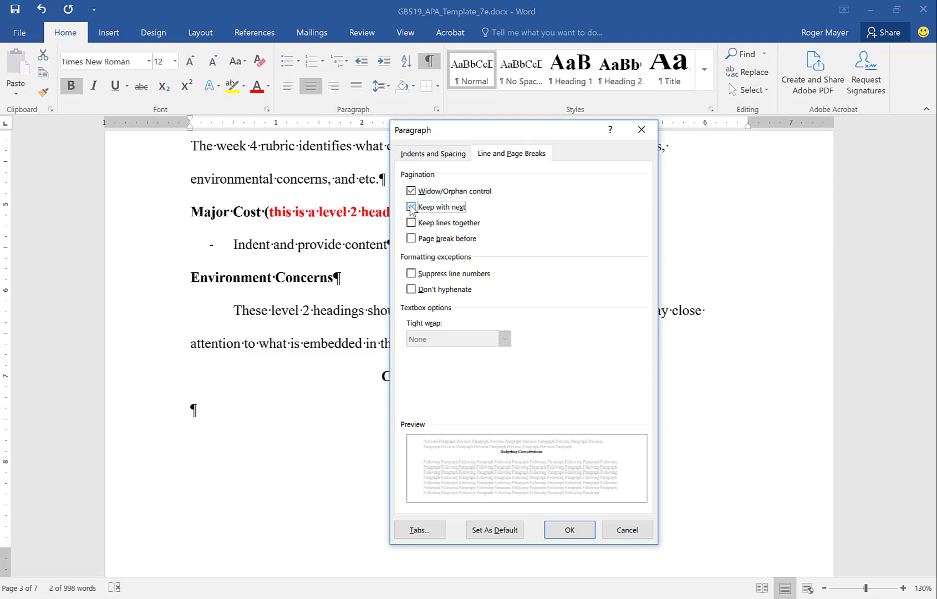
click(571, 530)
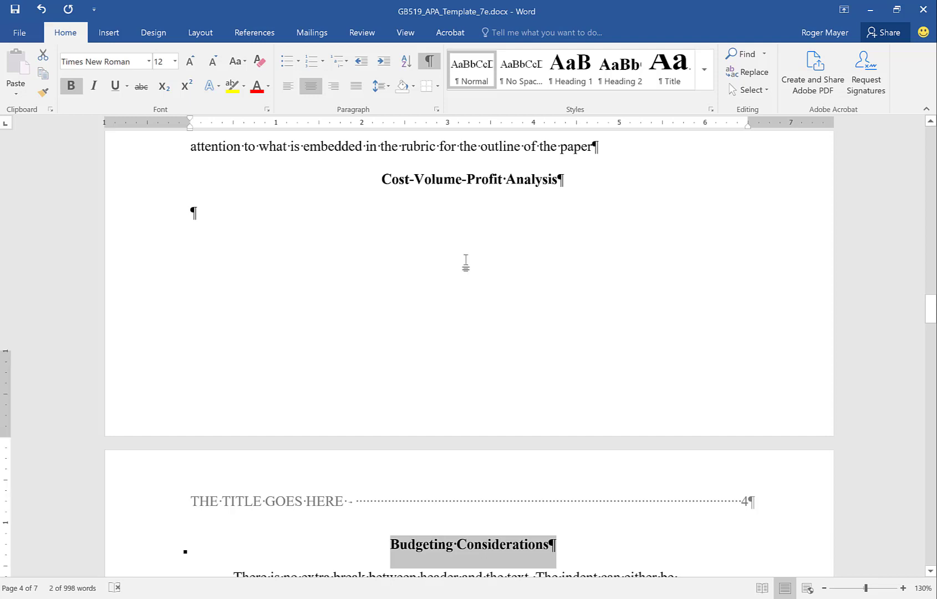
scroll(464, 262, down, 2)
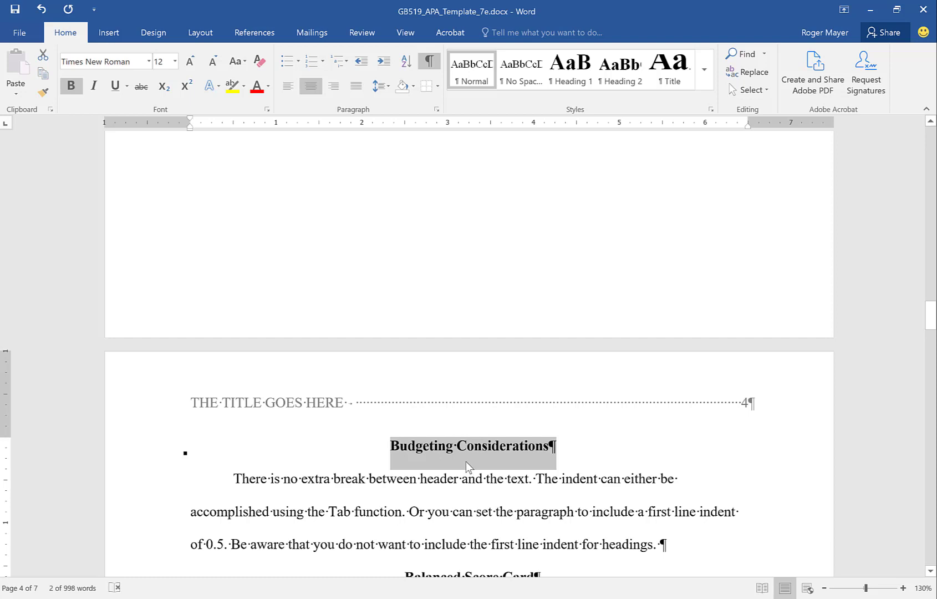
scroll(466, 462, down, 1)
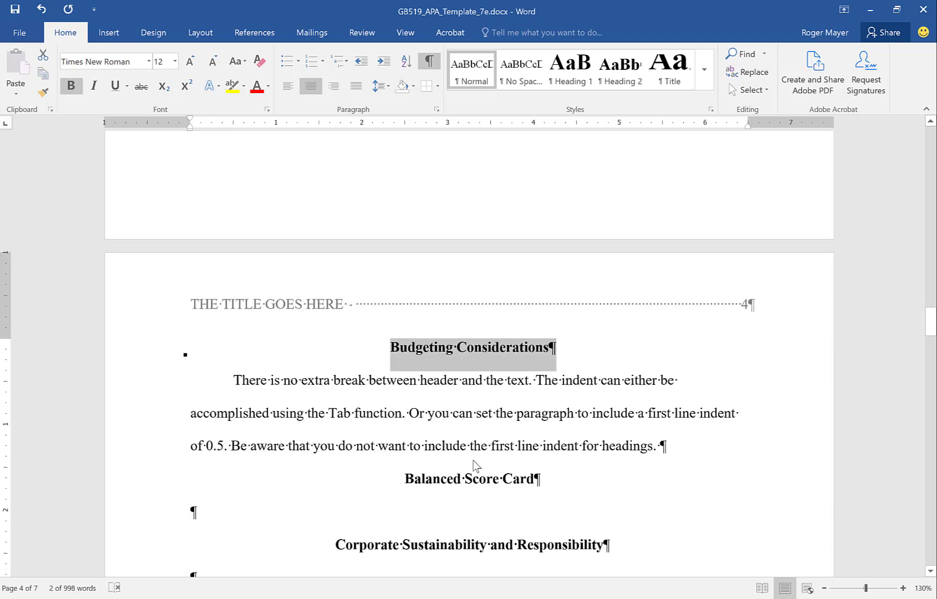
Step: Delete the manual page break between the last body paragraph on page 6 and the References heading
scroll(474, 464, down, 3)
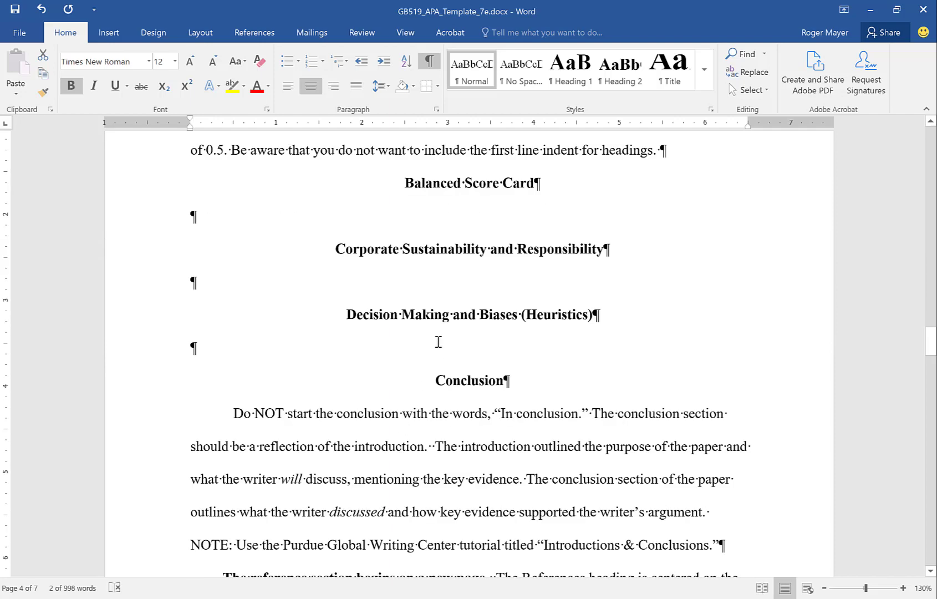
scroll(414, 367, down, 2)
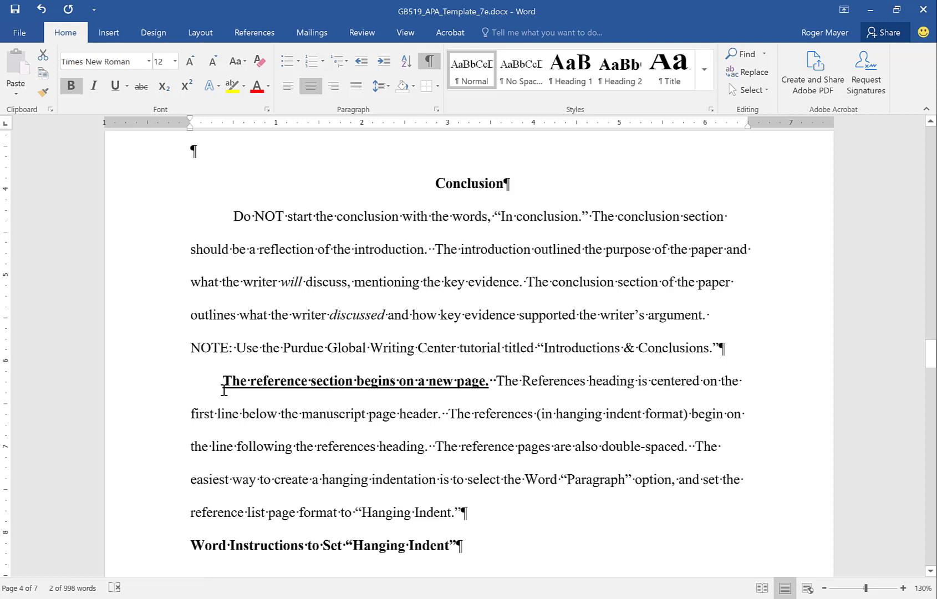
scroll(321, 397, down, 5)
scroll(324, 401, down, 8)
scroll(325, 400, down, 7)
scroll(322, 396, down, 2)
scroll(322, 395, up, 7)
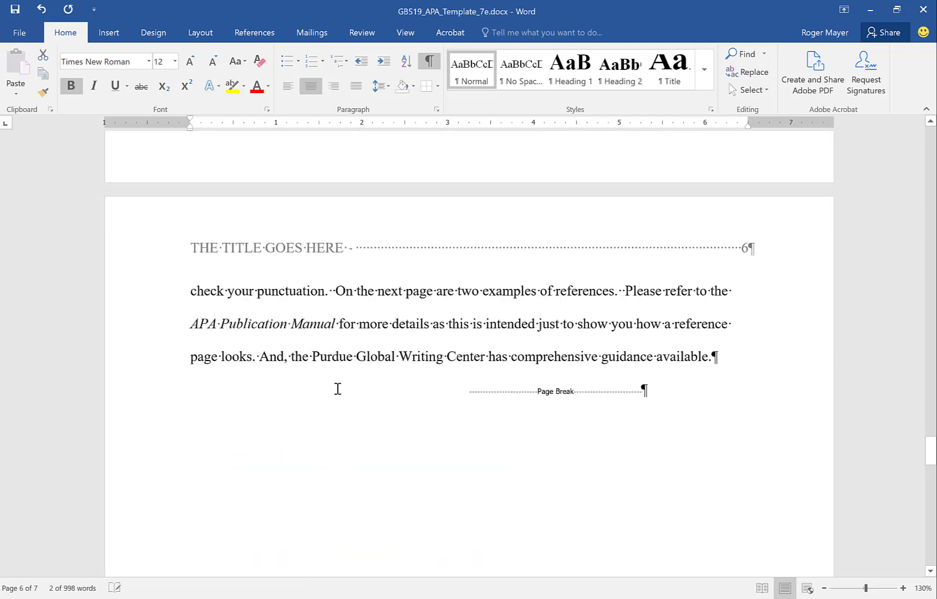
click(471, 392)
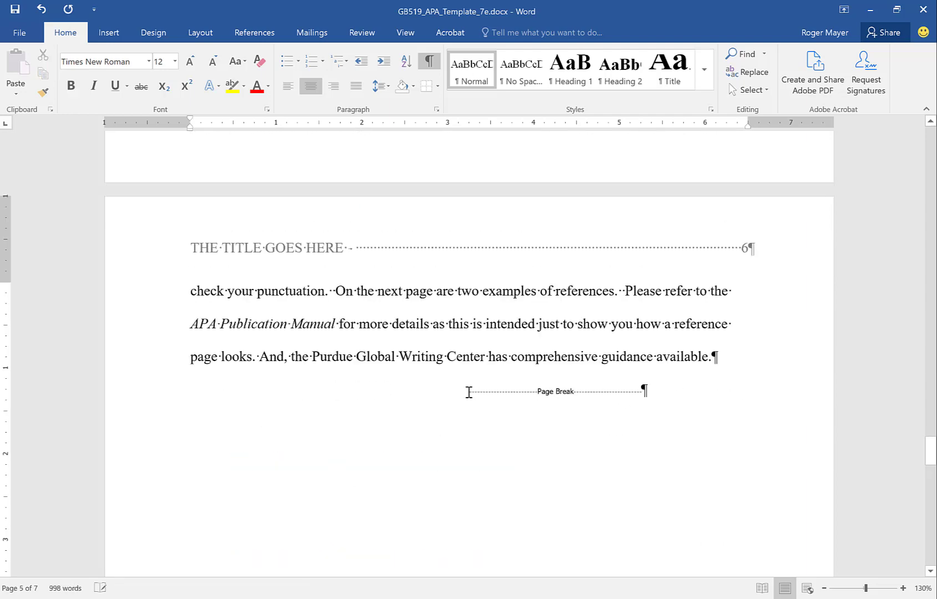
drag(483, 391, 620, 392)
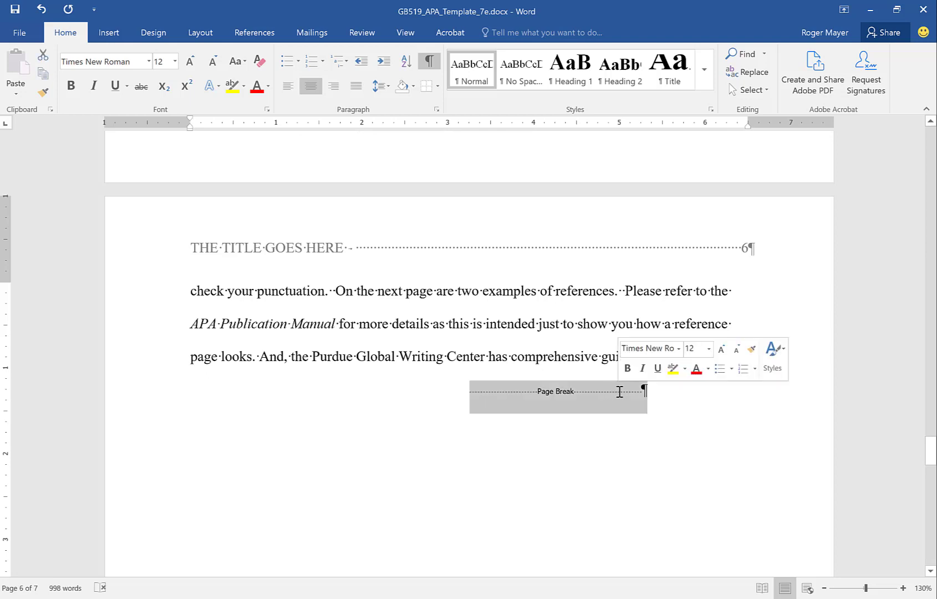
key(Delete)
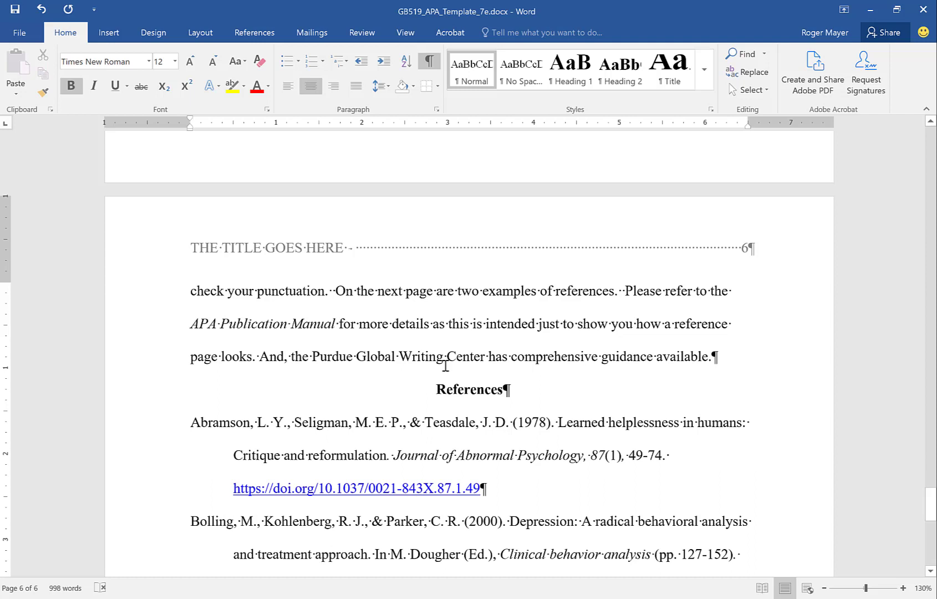
Step: Insert a page break after the last body paragraph on page 6 and delete the empty paragraph above the References heading
click(723, 360)
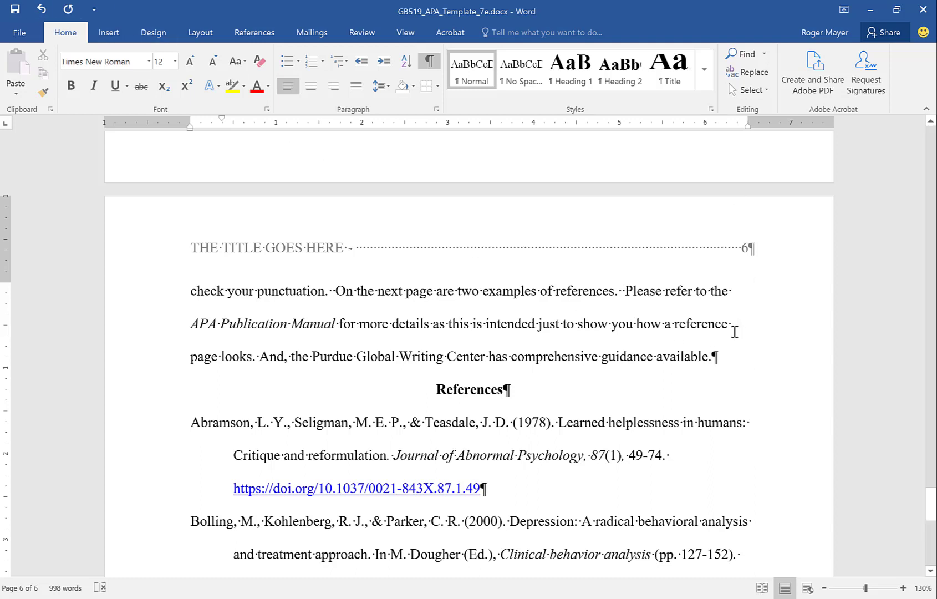
click(109, 35)
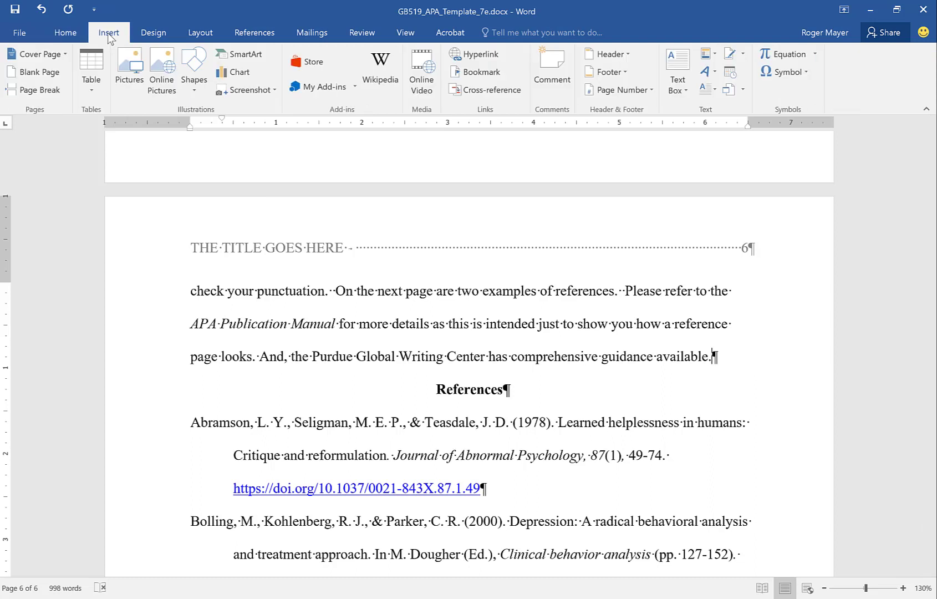
click(45, 90)
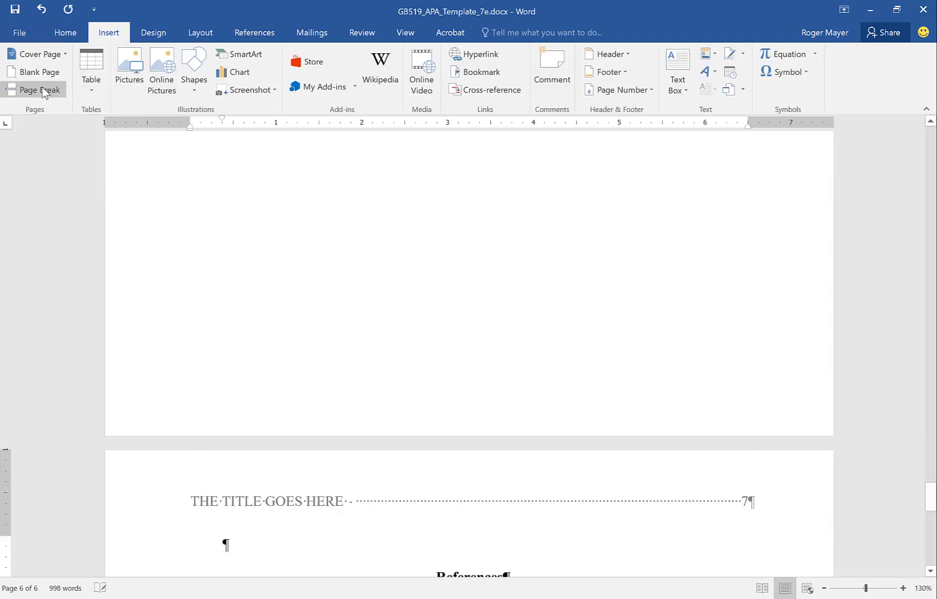
scroll(241, 80, down, 1)
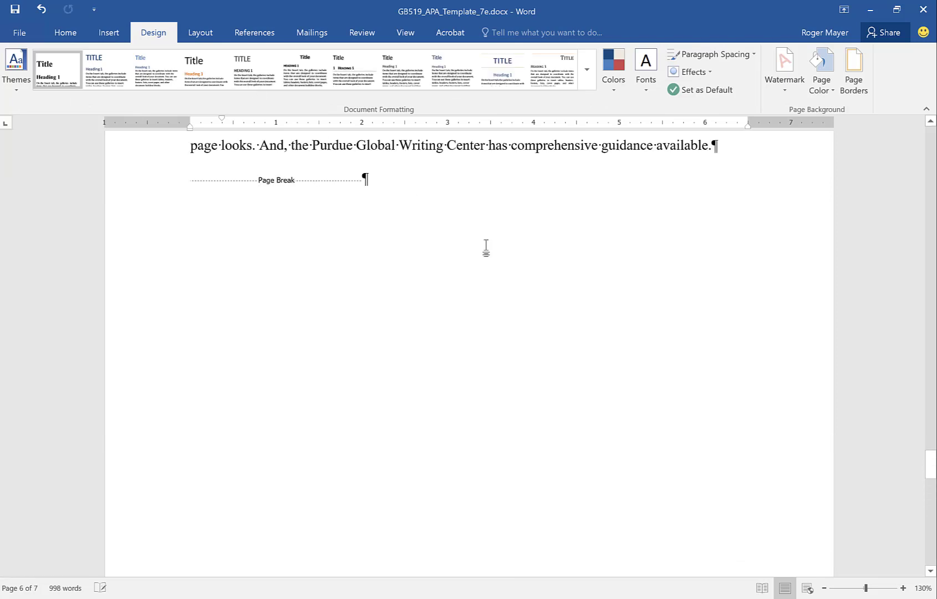
scroll(412, 253, down, 5)
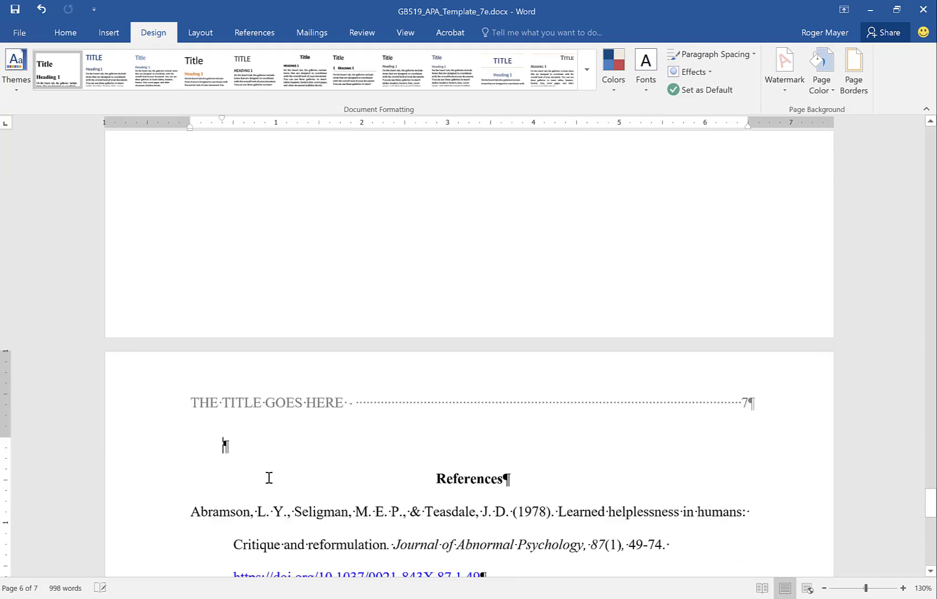
key(Delete)
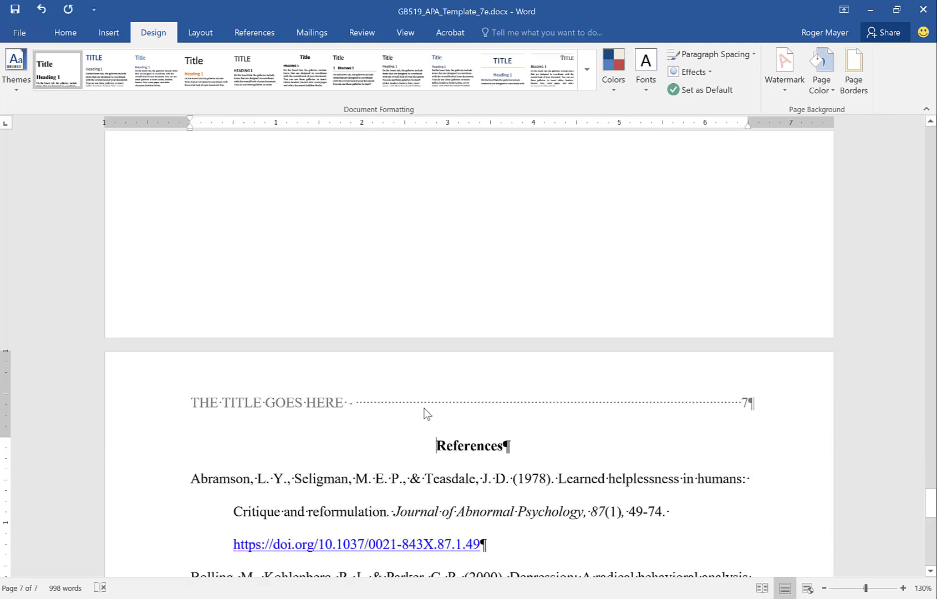
Step: Undo the deletion of the empty paragraph above References and the page break insertion
double_click(461, 344)
scroll(452, 342, up, 2)
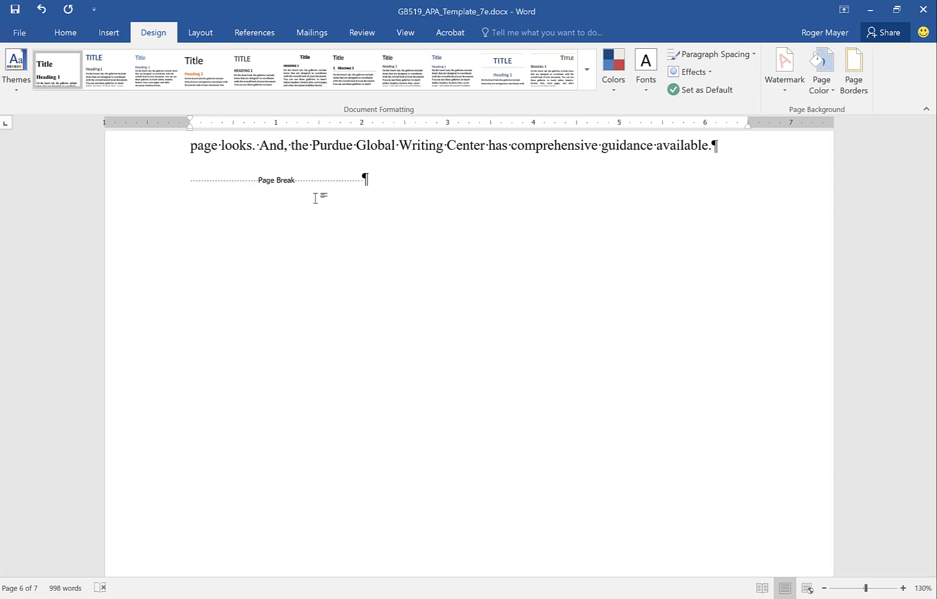
key(ctrl+z)
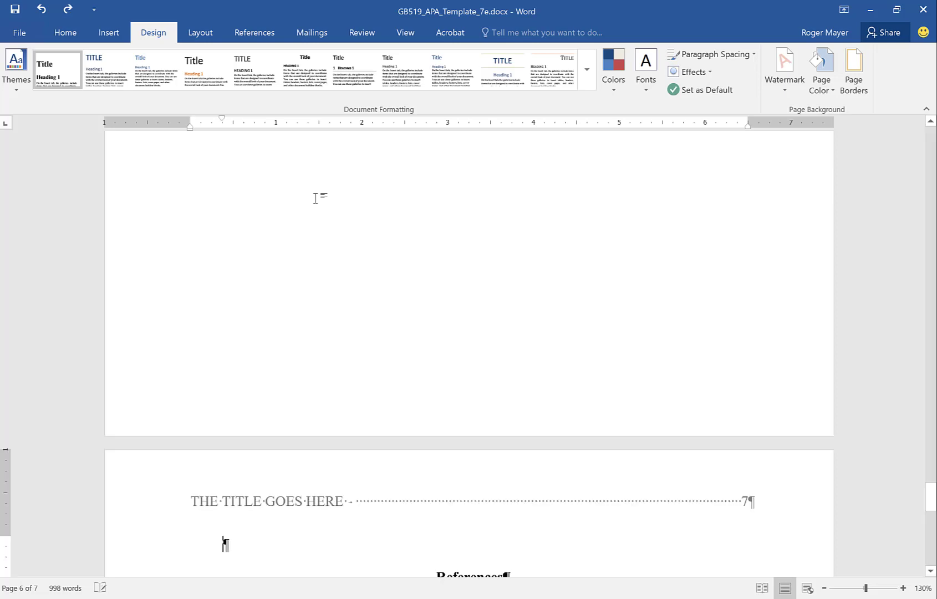
key(ctrl+z)
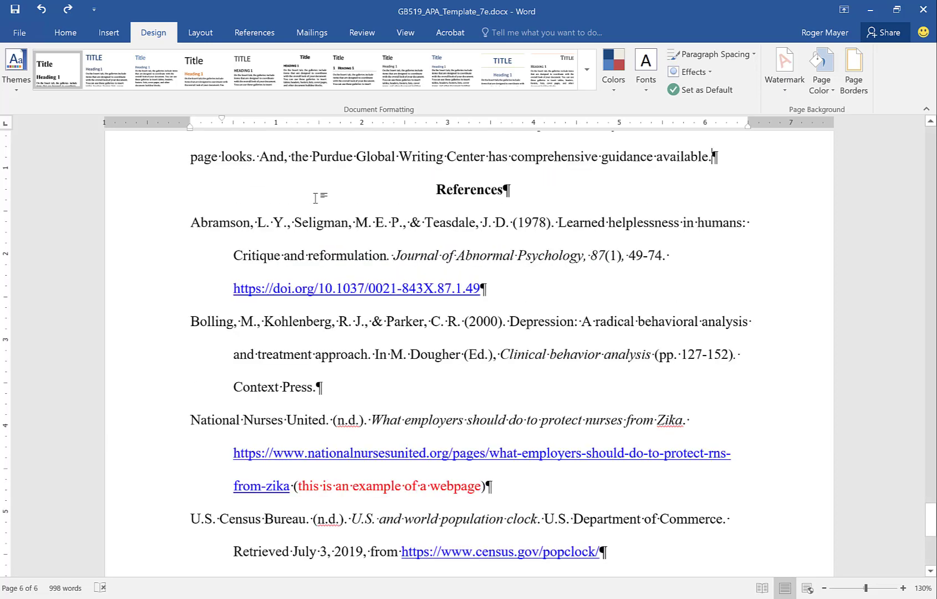
Step: Enable Page break before for the References heading so that the reference list starts on a new page
triple_click(467, 190)
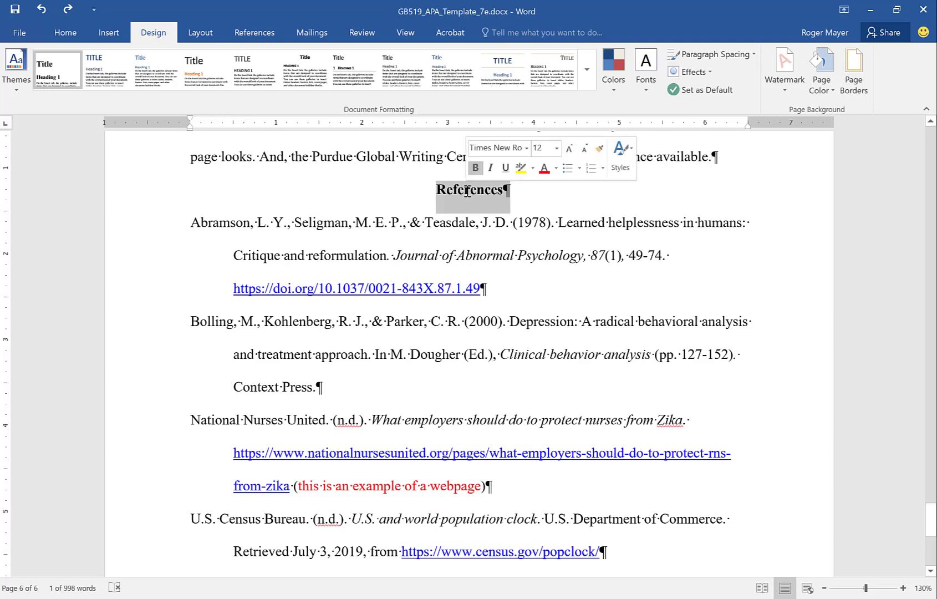
right_click(467, 191)
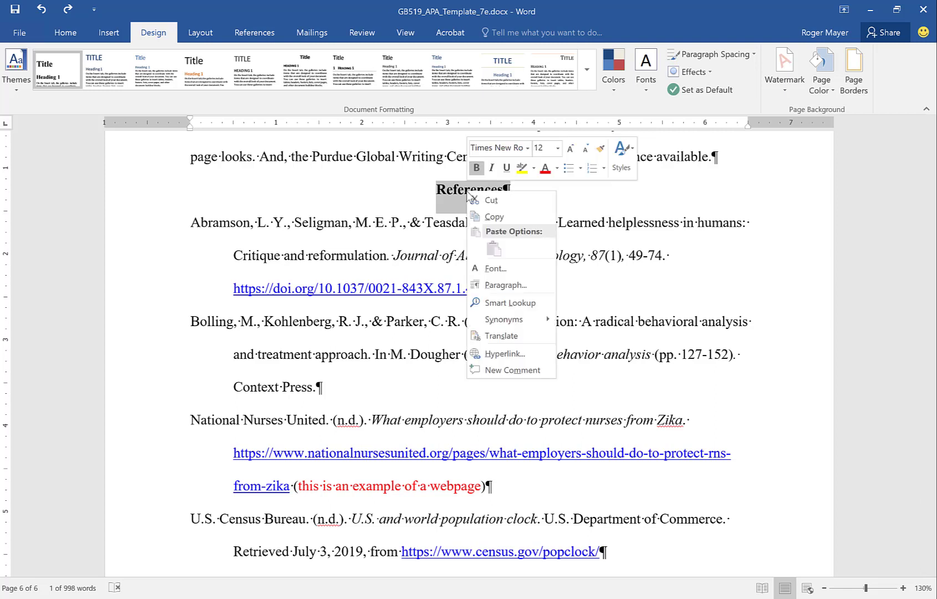
click(485, 289)
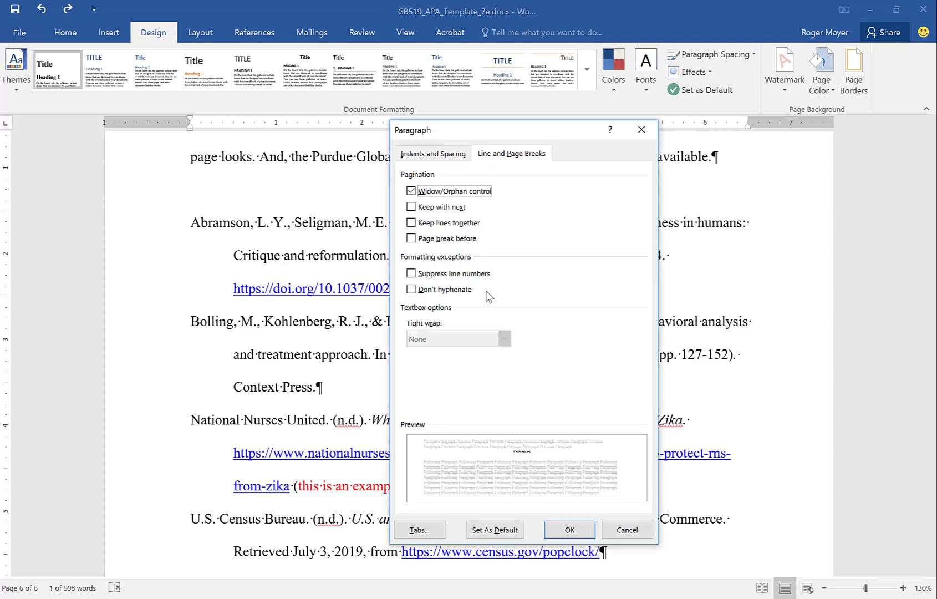
click(437, 155)
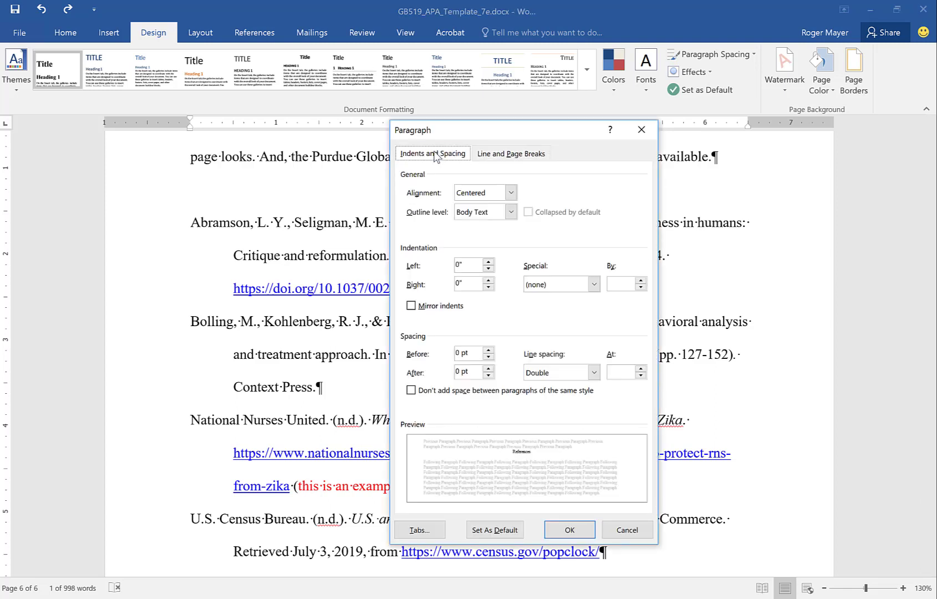
click(510, 157)
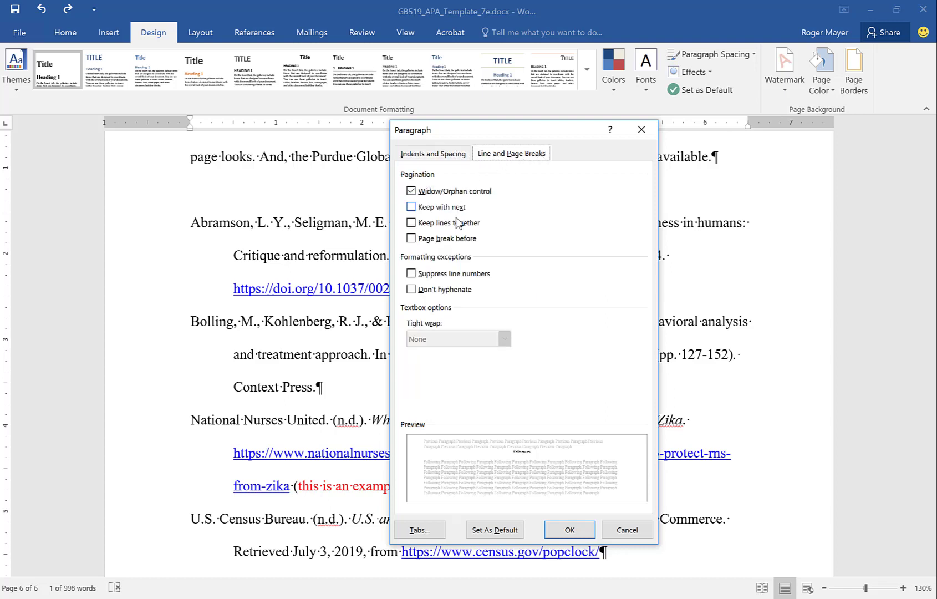
click(411, 239)
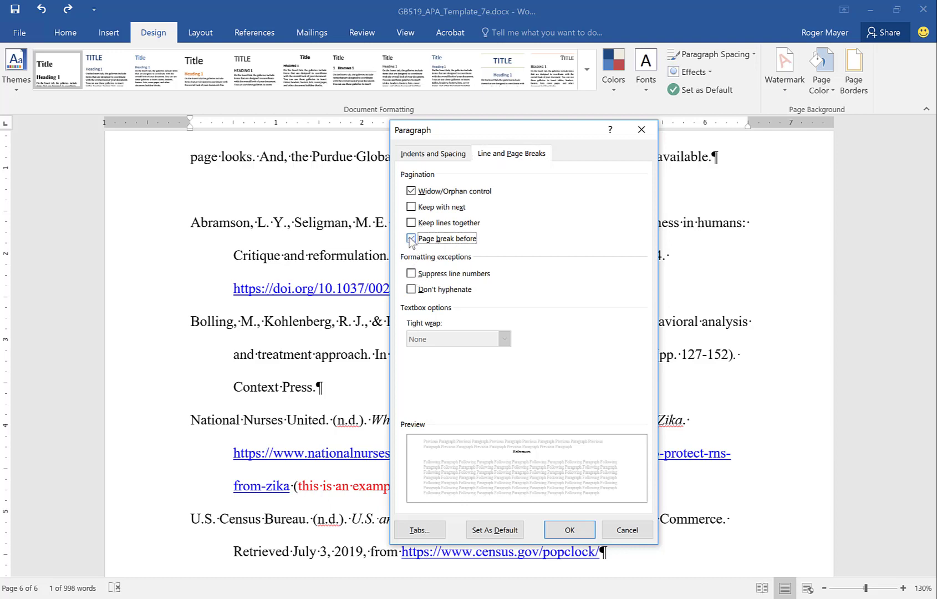
click(569, 529)
scroll(524, 297, down, 3)
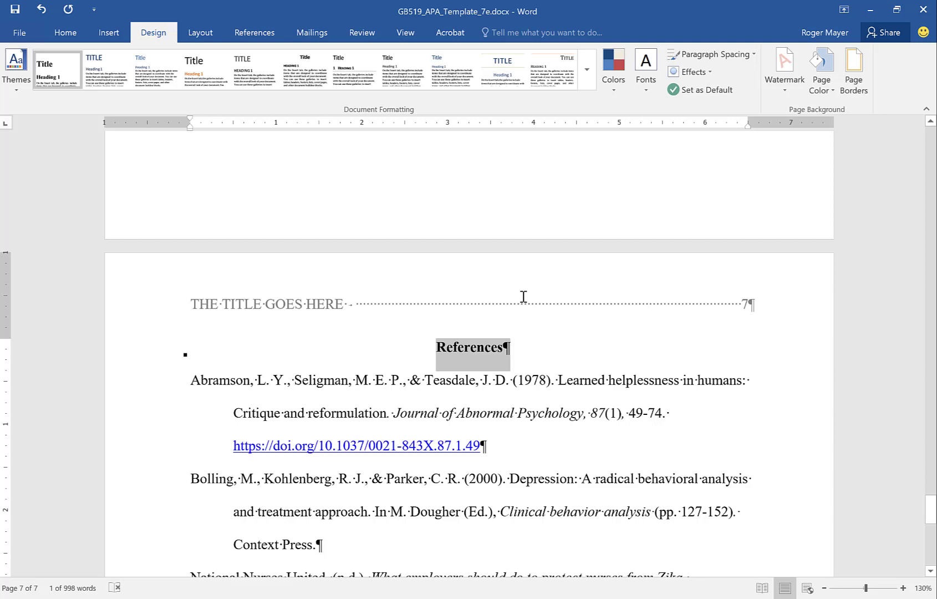
scroll(546, 251, up, 4)
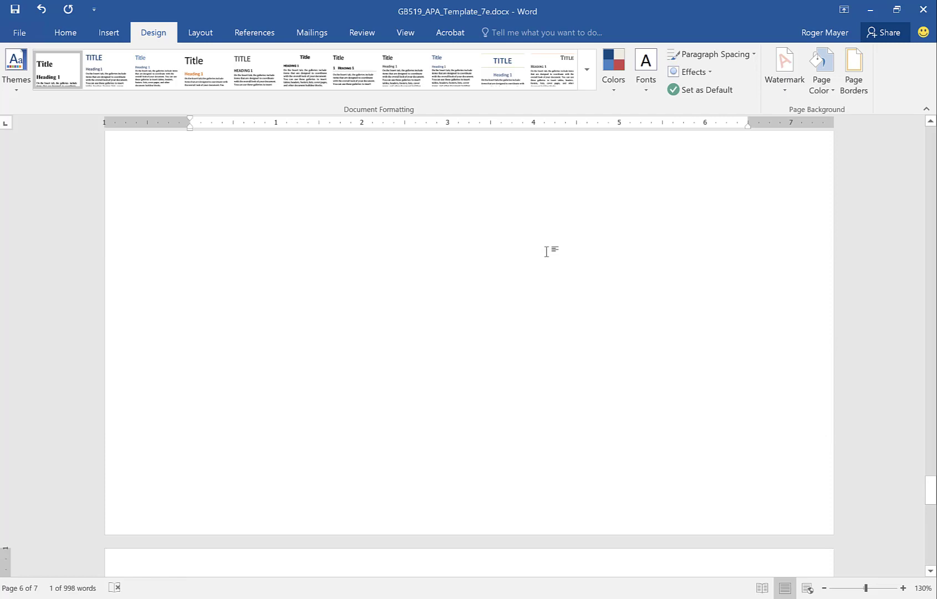
scroll(547, 251, down, 3)
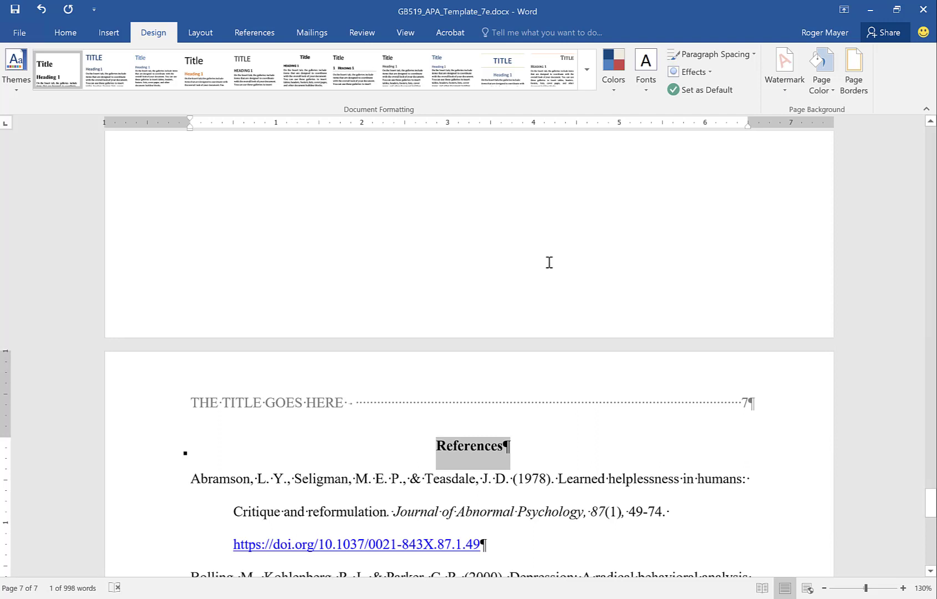
Step: Examine the page transition between the last body paragraph and the References heading
scroll(548, 262, up, 4)
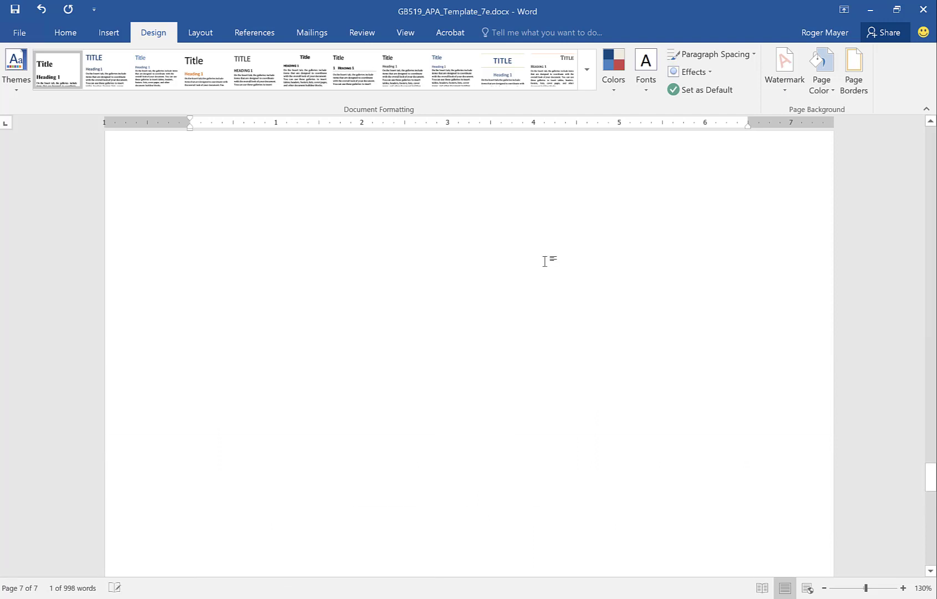
scroll(545, 261, down, 2)
scroll(545, 261, up, 18)
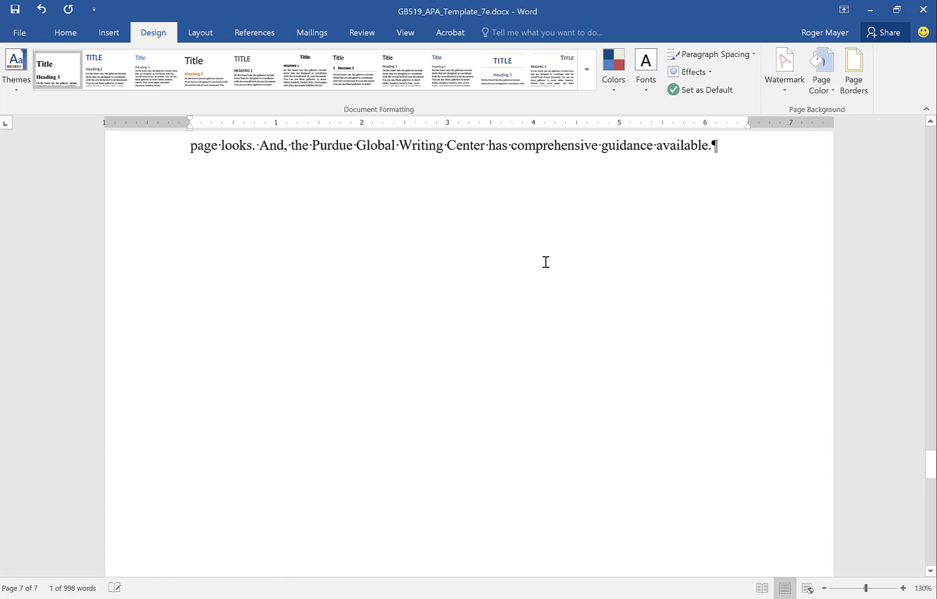
scroll(545, 264, down, 3)
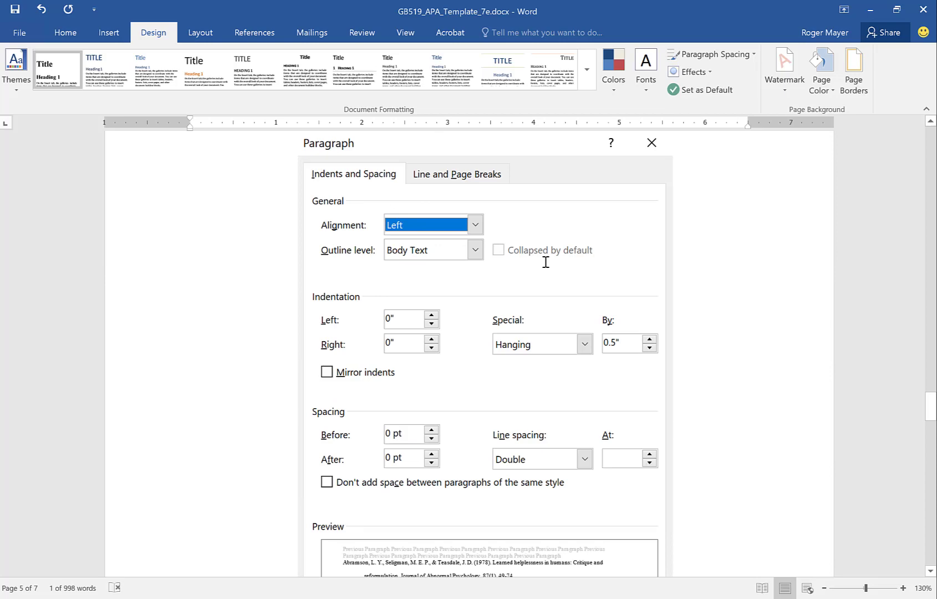
scroll(546, 262, down, 18)
scroll(545, 261, down, 6)
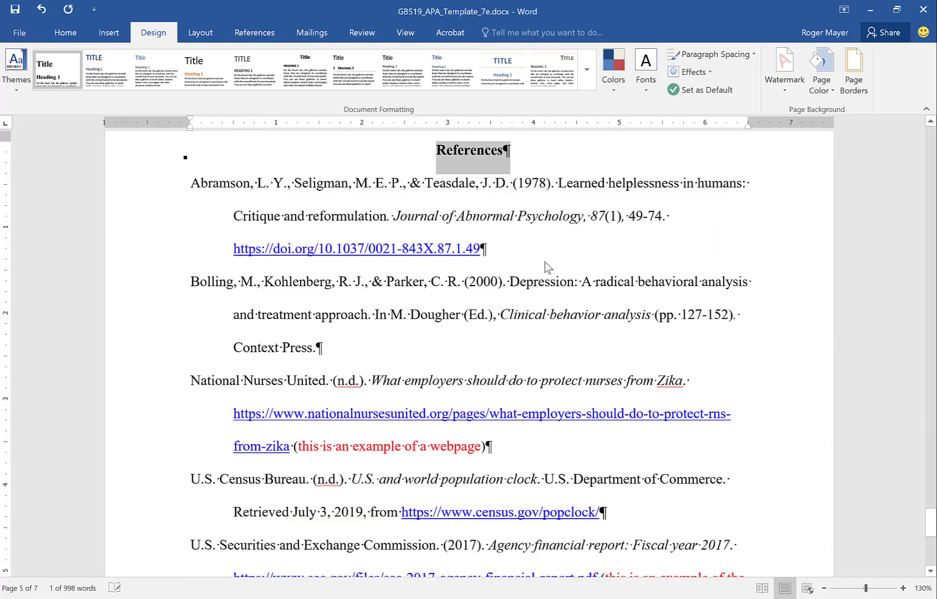
click(599, 342)
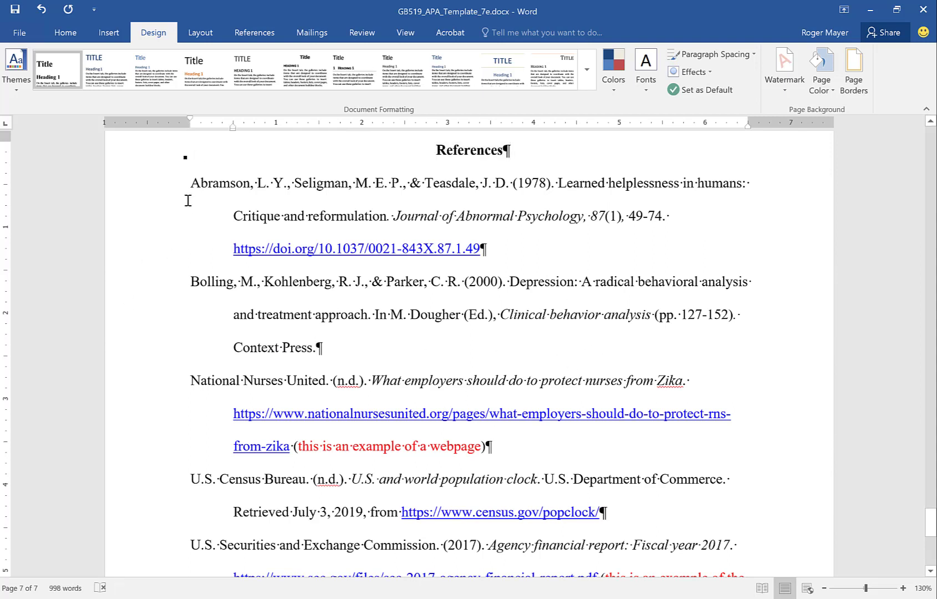
Step: Review the pagination, indentation and line spacing settings of the first reference entry's paragraph
drag(191, 182, 355, 391)
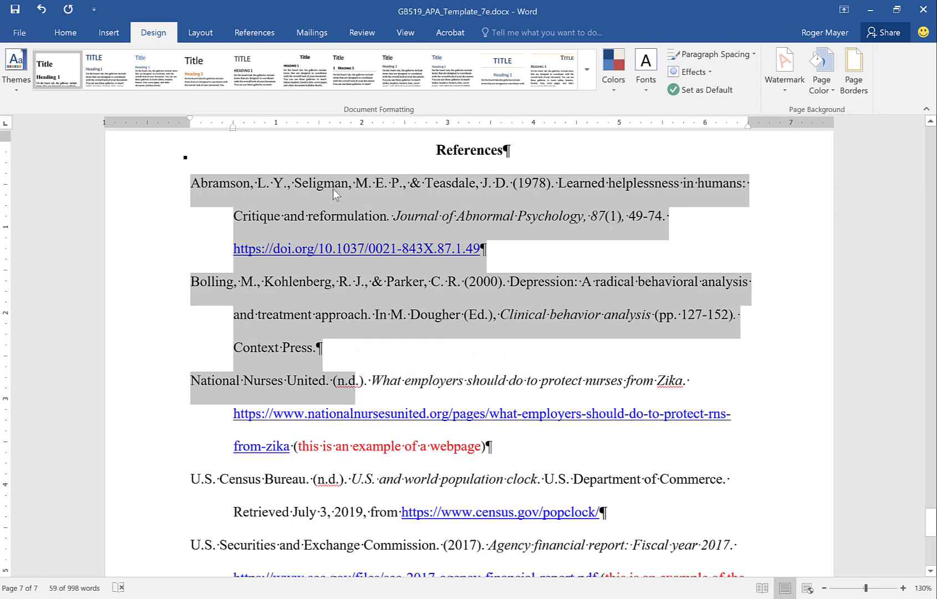
click(334, 188)
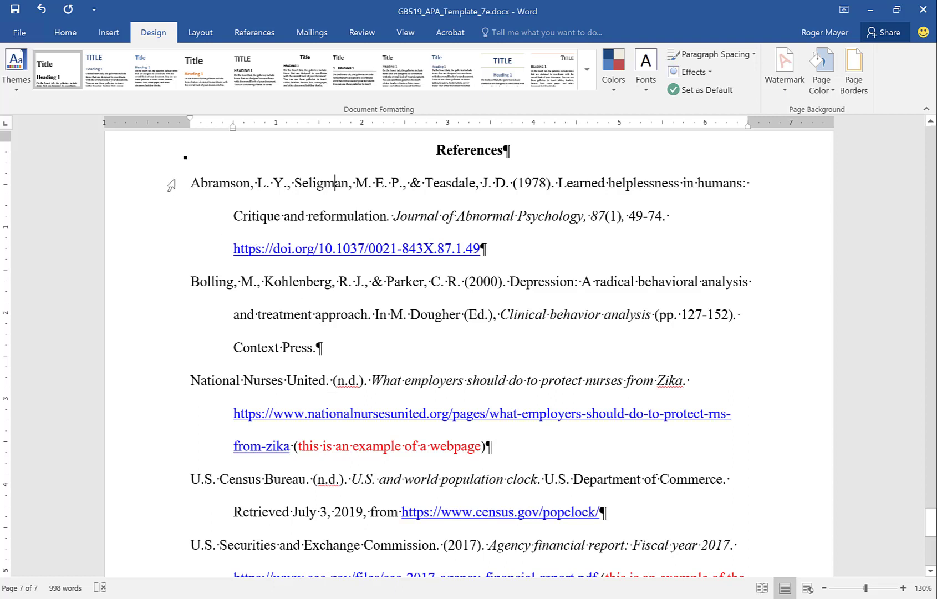
drag(189, 182, 524, 244)
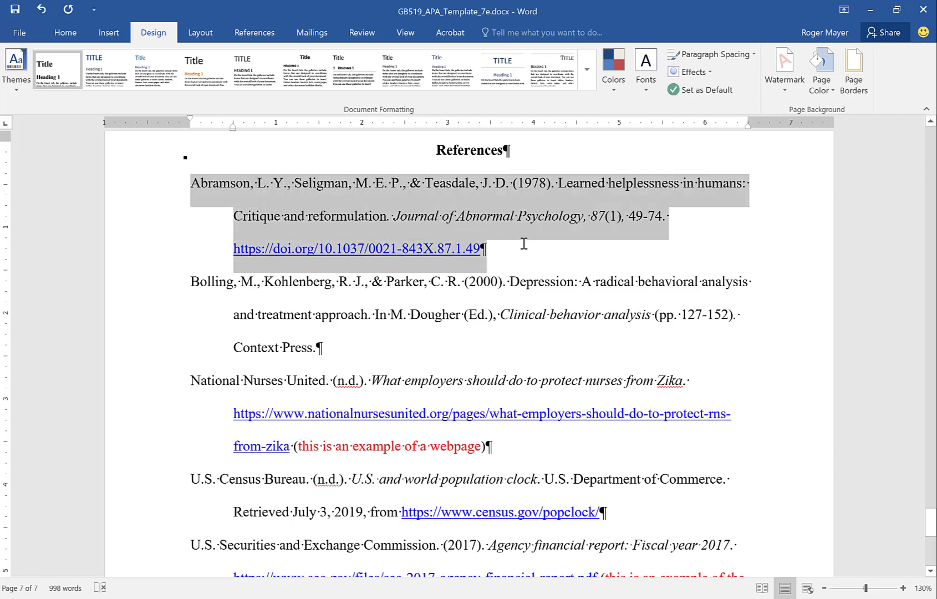
right_click(377, 221)
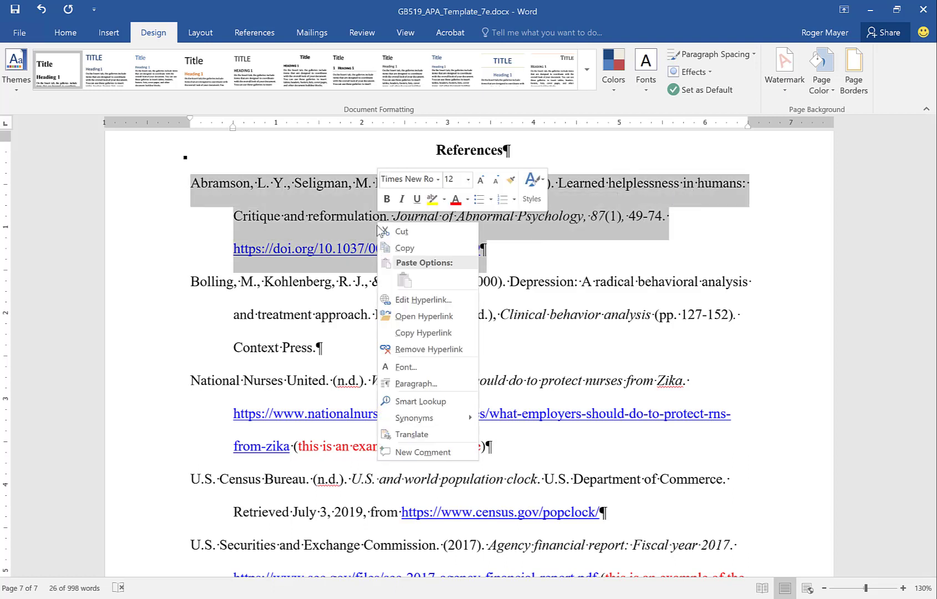
click(428, 384)
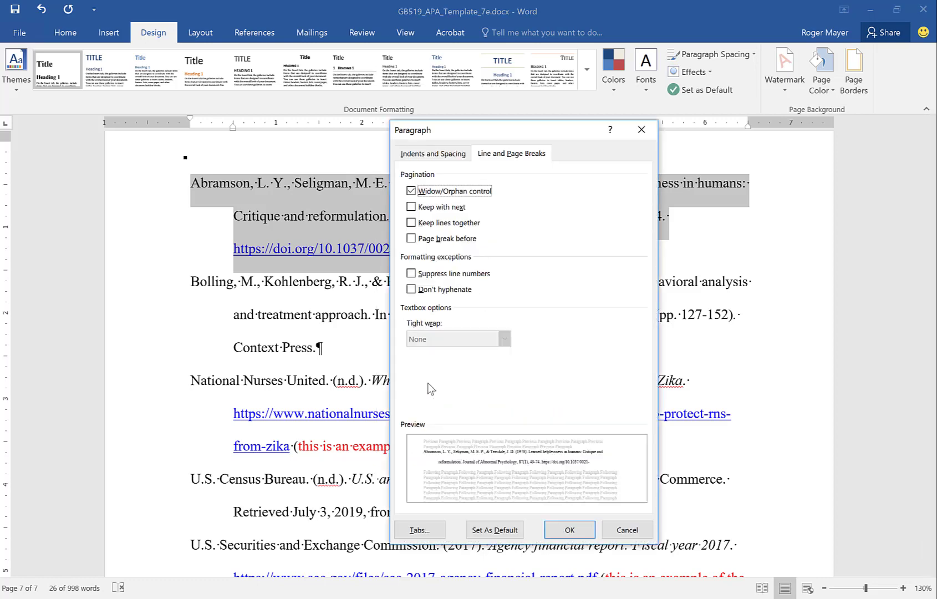
click(430, 155)
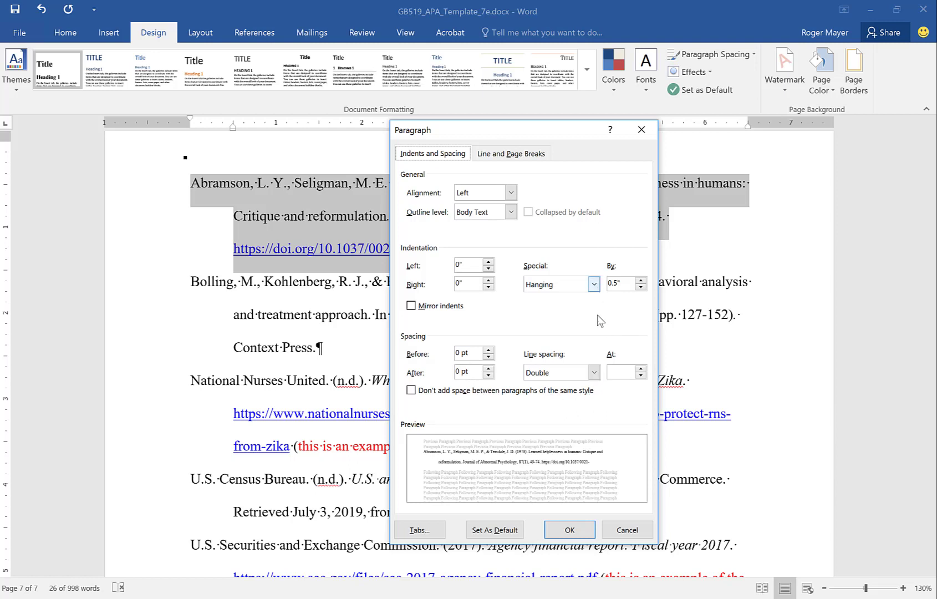
click(569, 529)
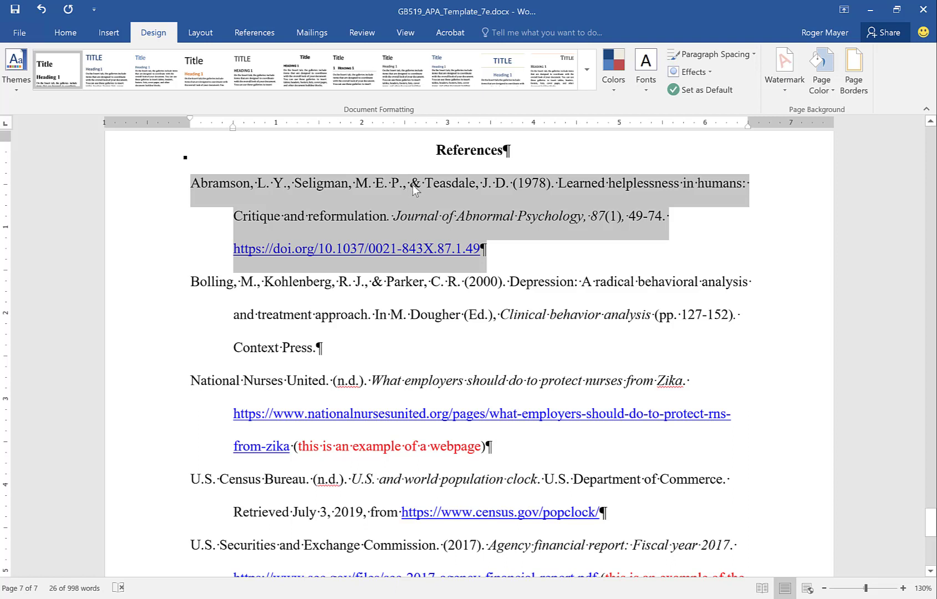
Step: Select the article title, then the journal title with volume number, in the first reference entry to compare their formatting
click(559, 184)
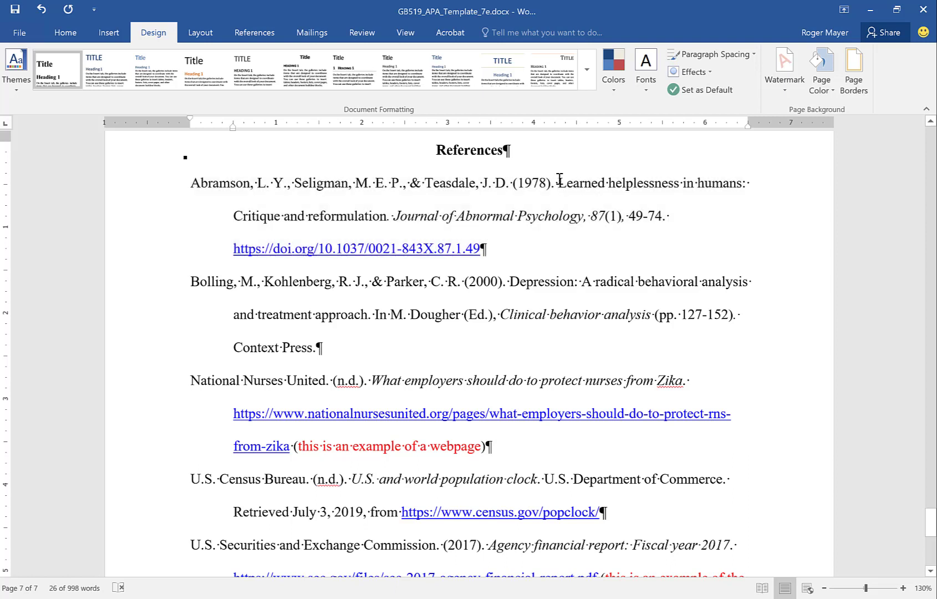
drag(558, 184, 384, 211)
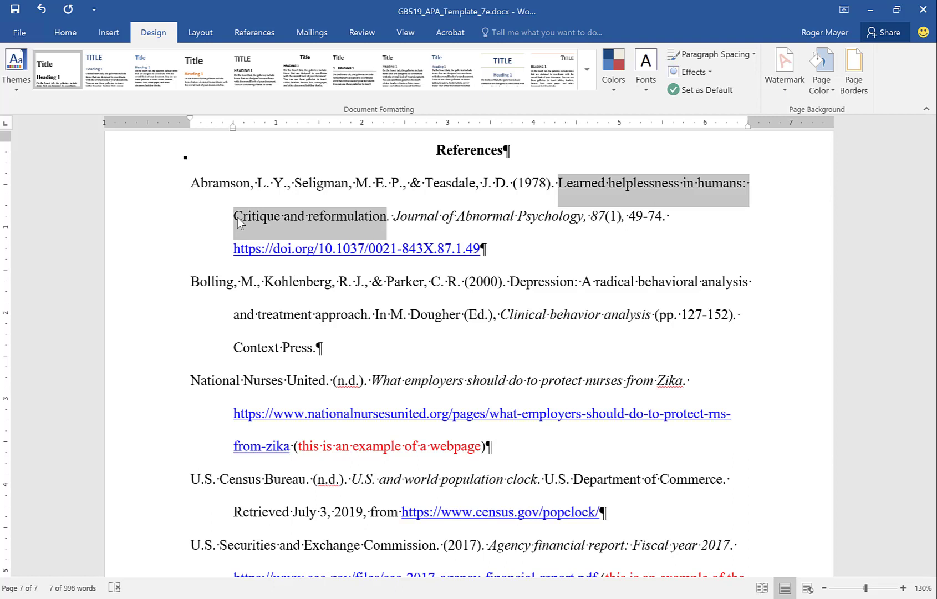
click(386, 219)
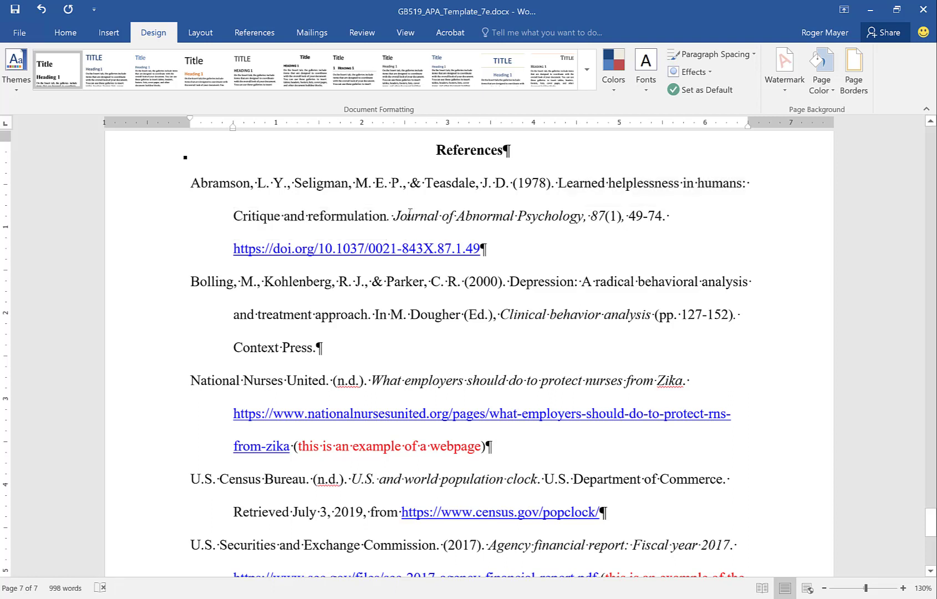
drag(409, 215, 599, 226)
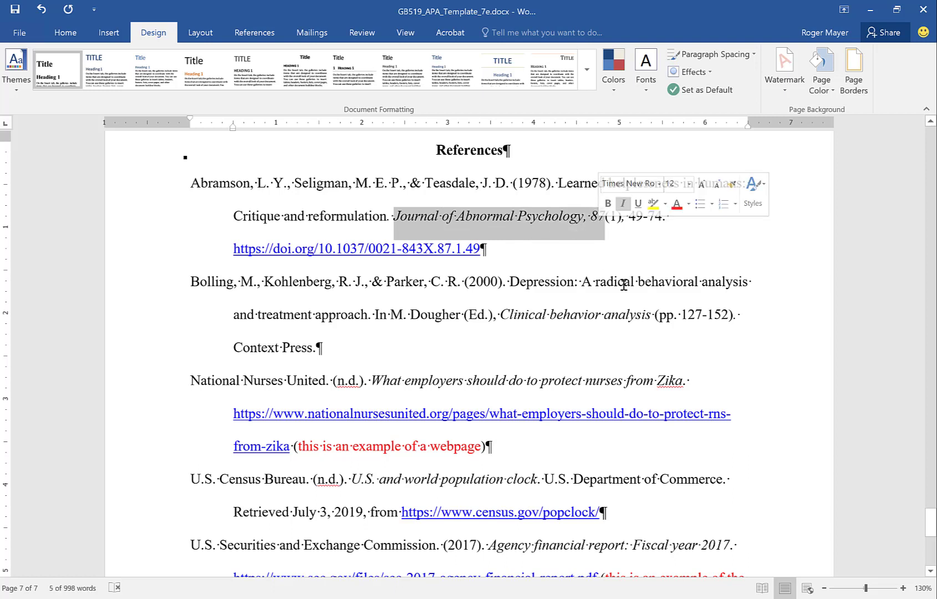
click(684, 282)
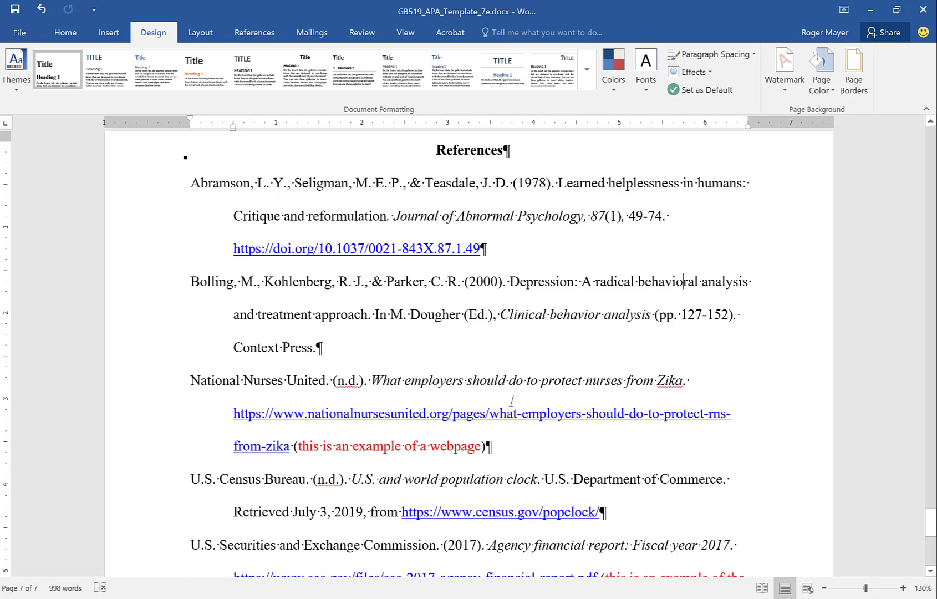
Step: Examine the webpage, Census Bureau and SEC report reference examples and the note below them
scroll(512, 400, down, 2)
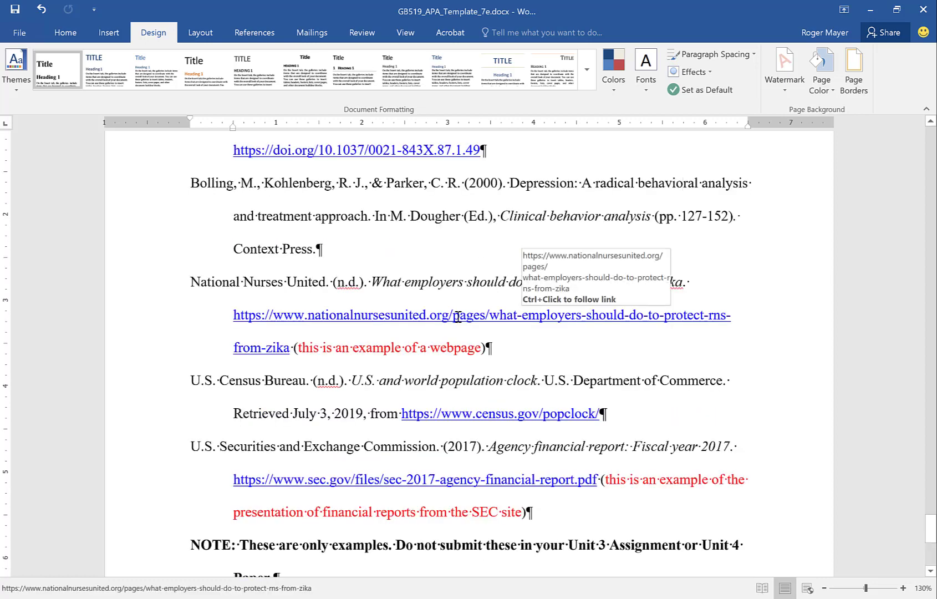
scroll(458, 316, down, 2)
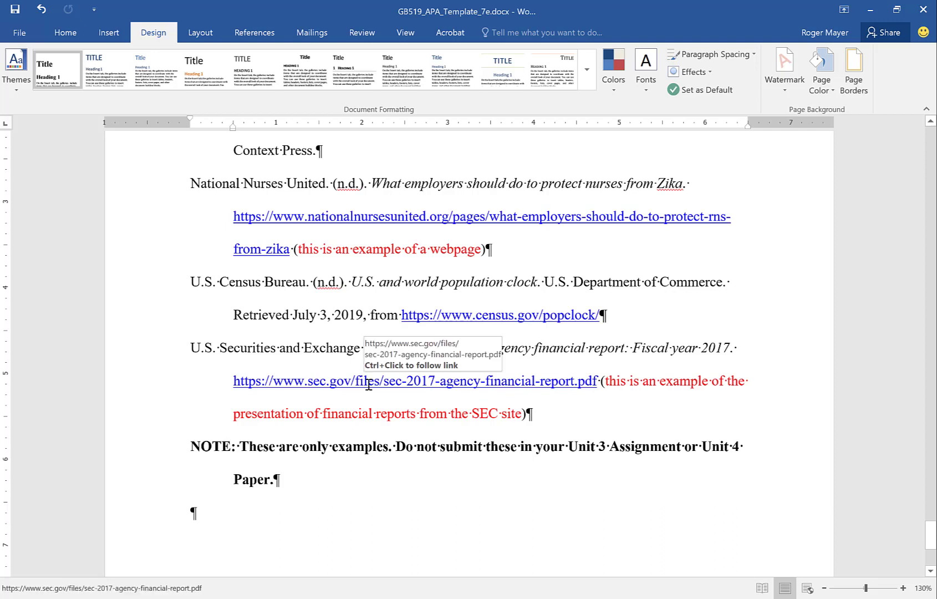
scroll(372, 385, up, 3)
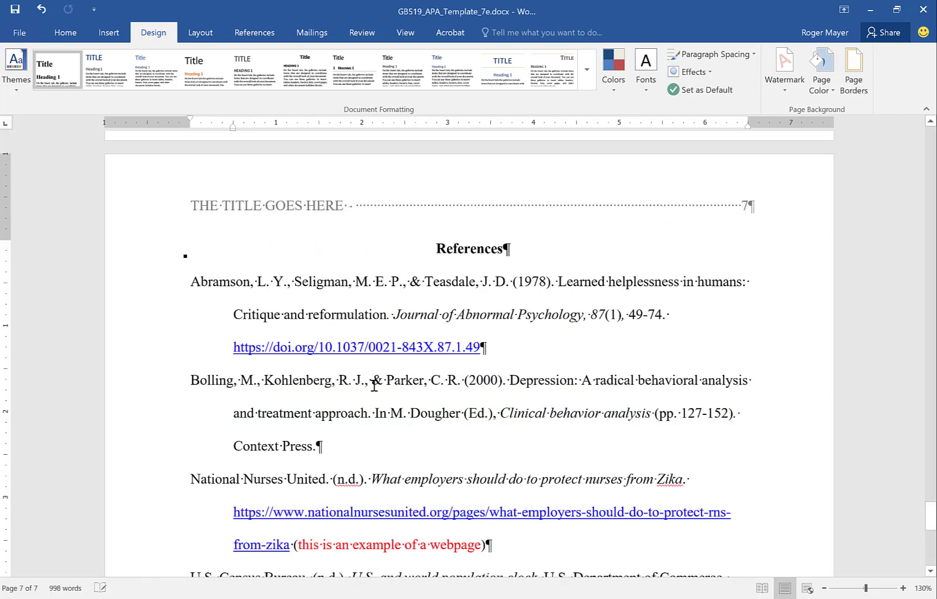